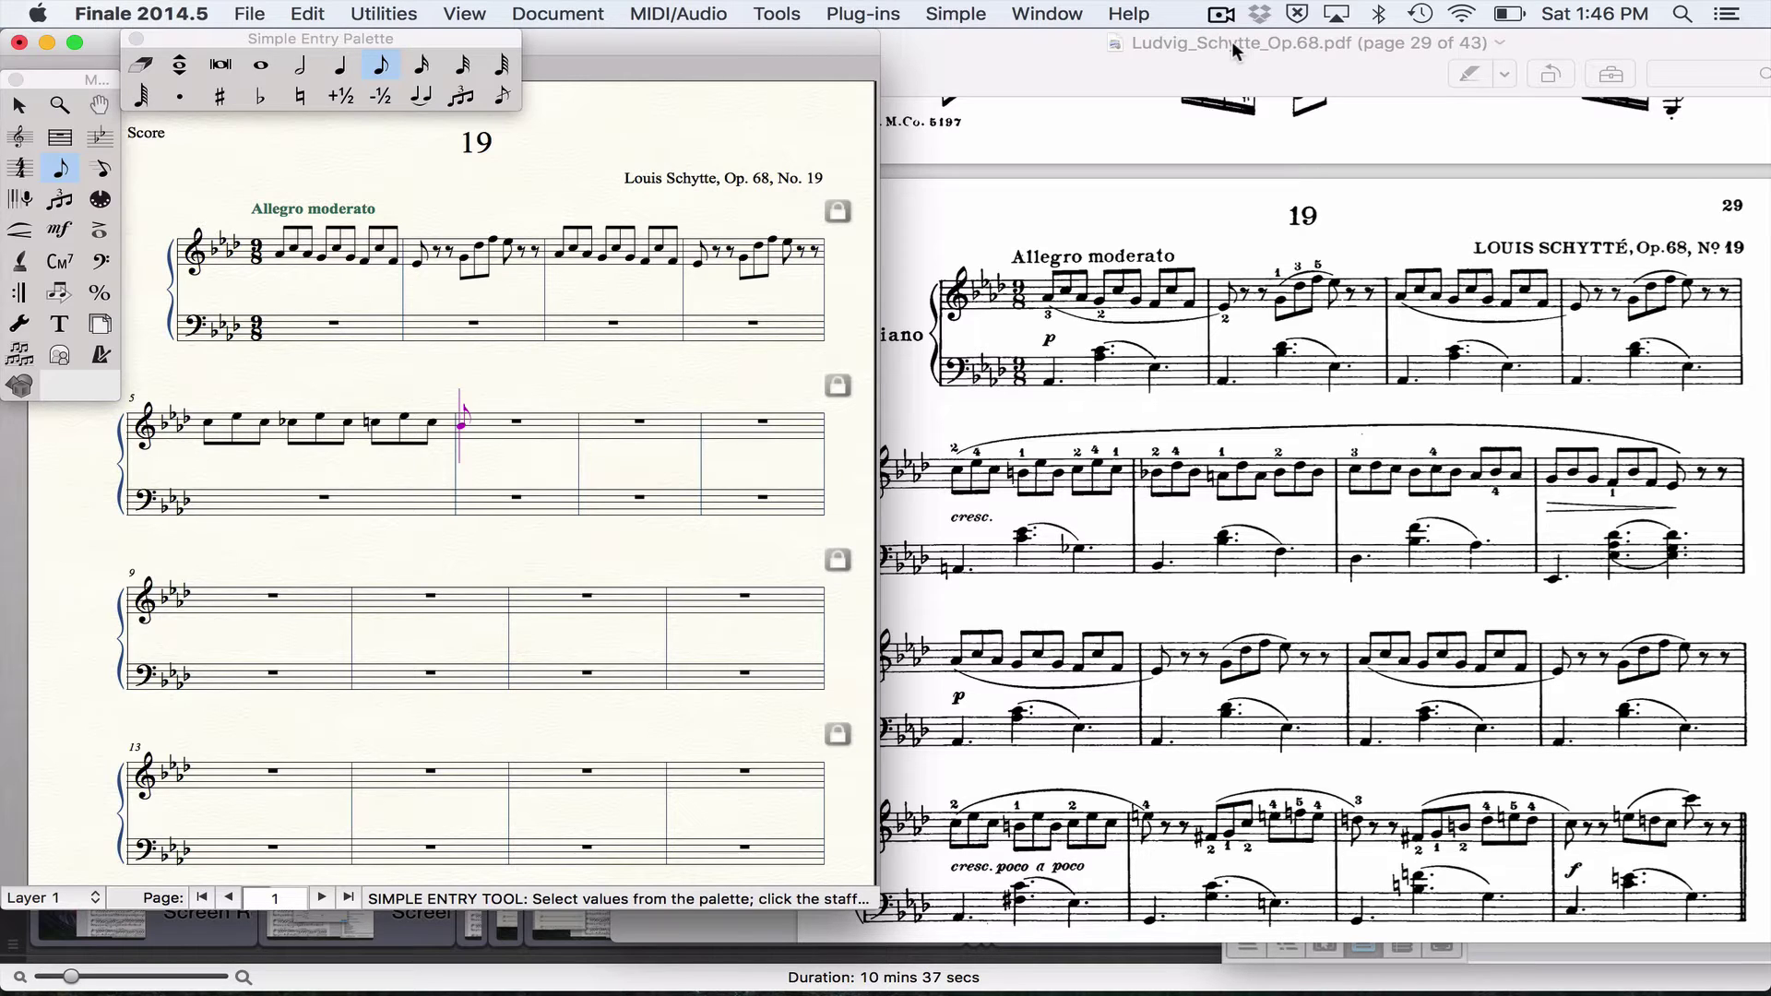
# Enter measure 6's eighth-note melody: C D C D C D C E.
pyautogui.press('c')
pyautogui.press('d')
pyautogui.press('c')
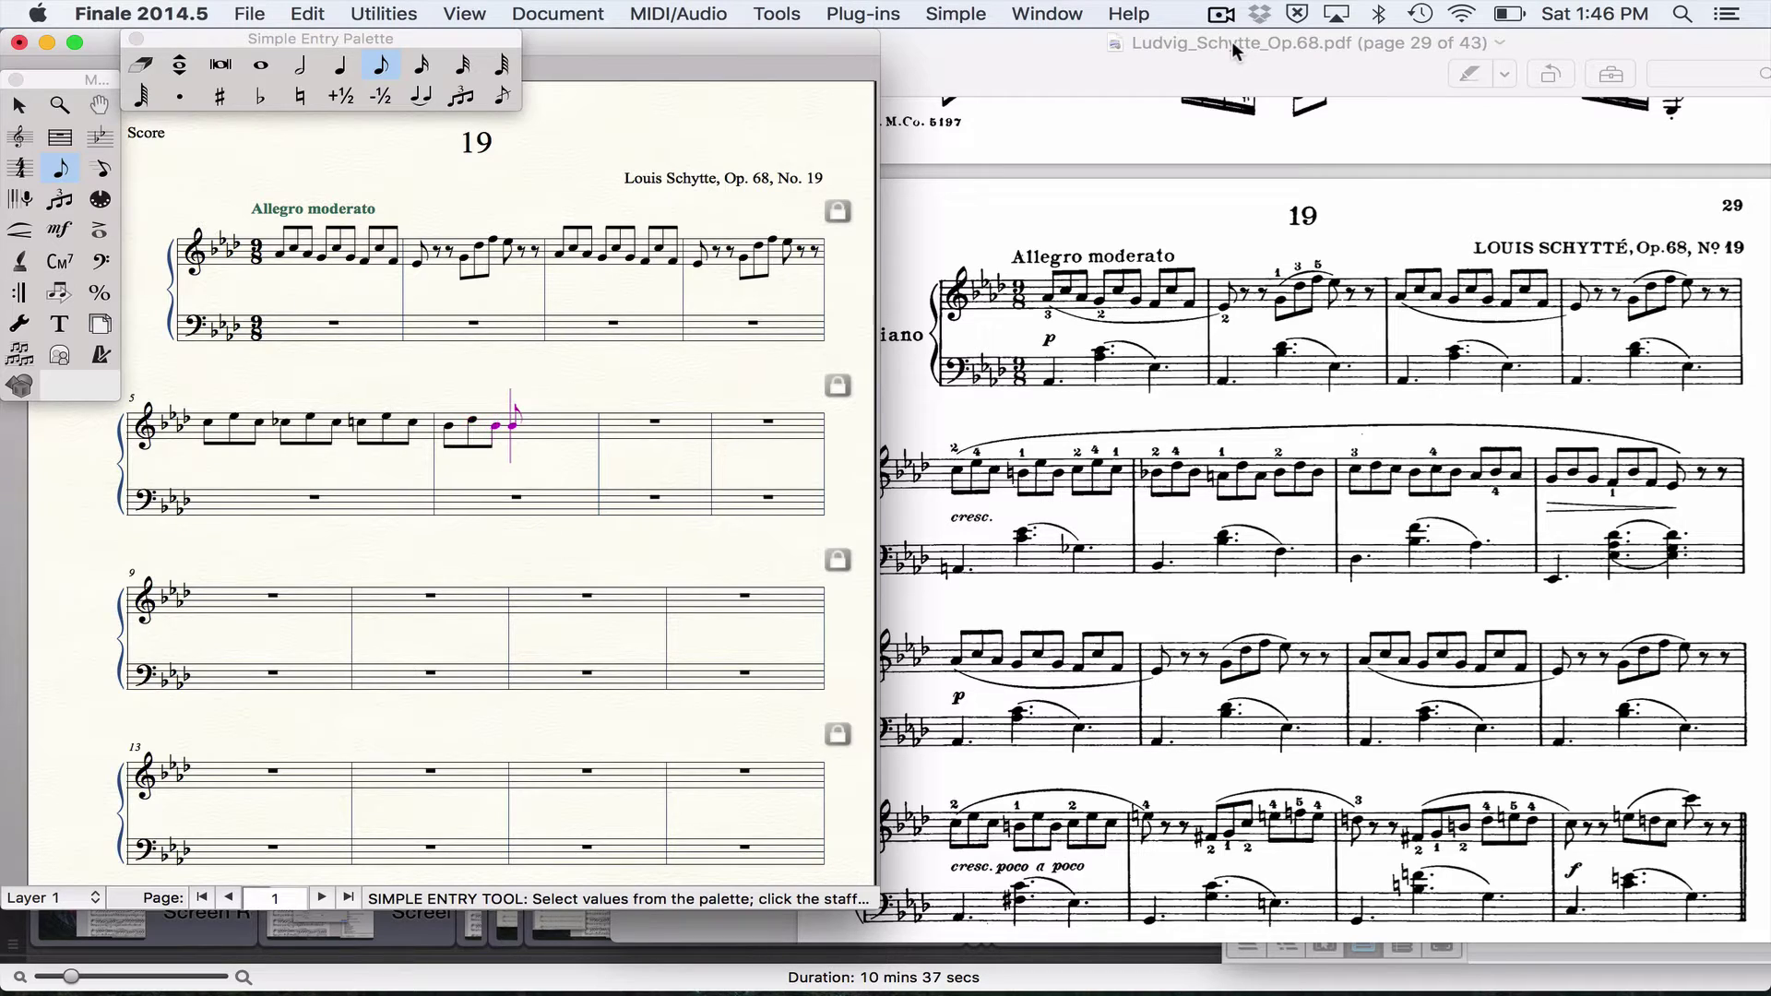
pyautogui.press('d')
pyautogui.press('c')
pyautogui.press('d')
pyautogui.press('c')
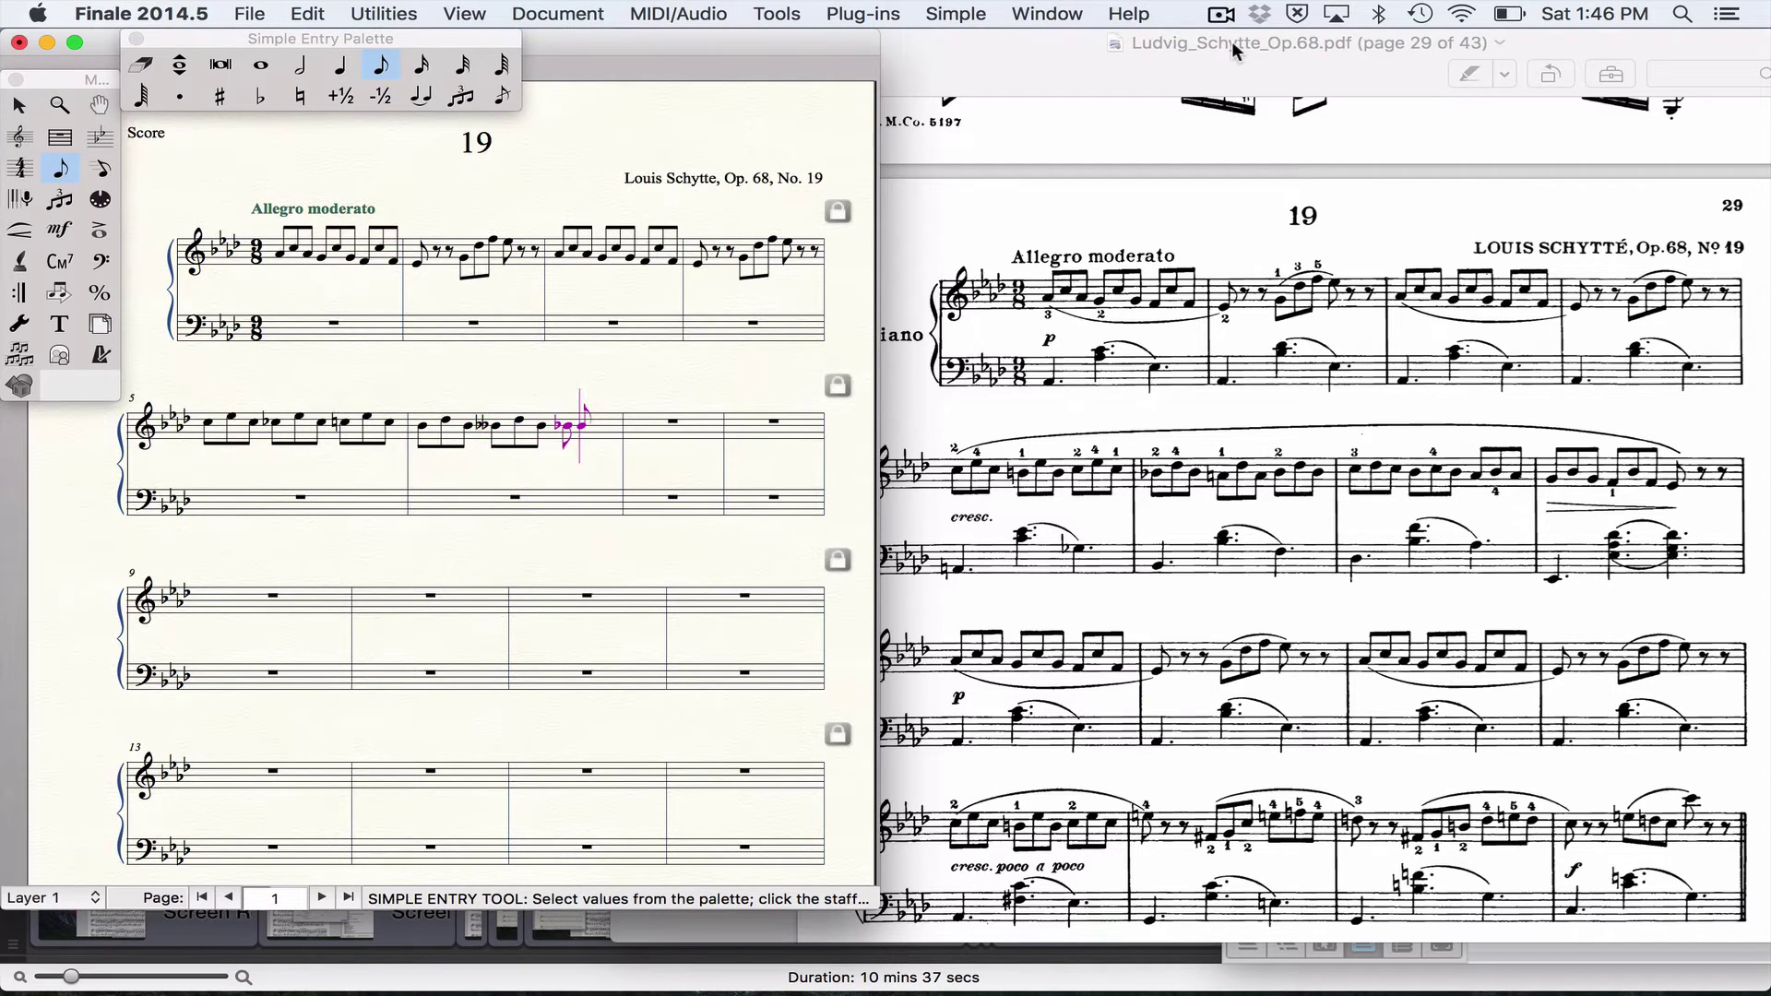
pyautogui.press('e')
pyautogui.press('e')
# Enter measure 7's alternating eighth notes C E C E C.
pyautogui.press('c')
pyautogui.press('e')
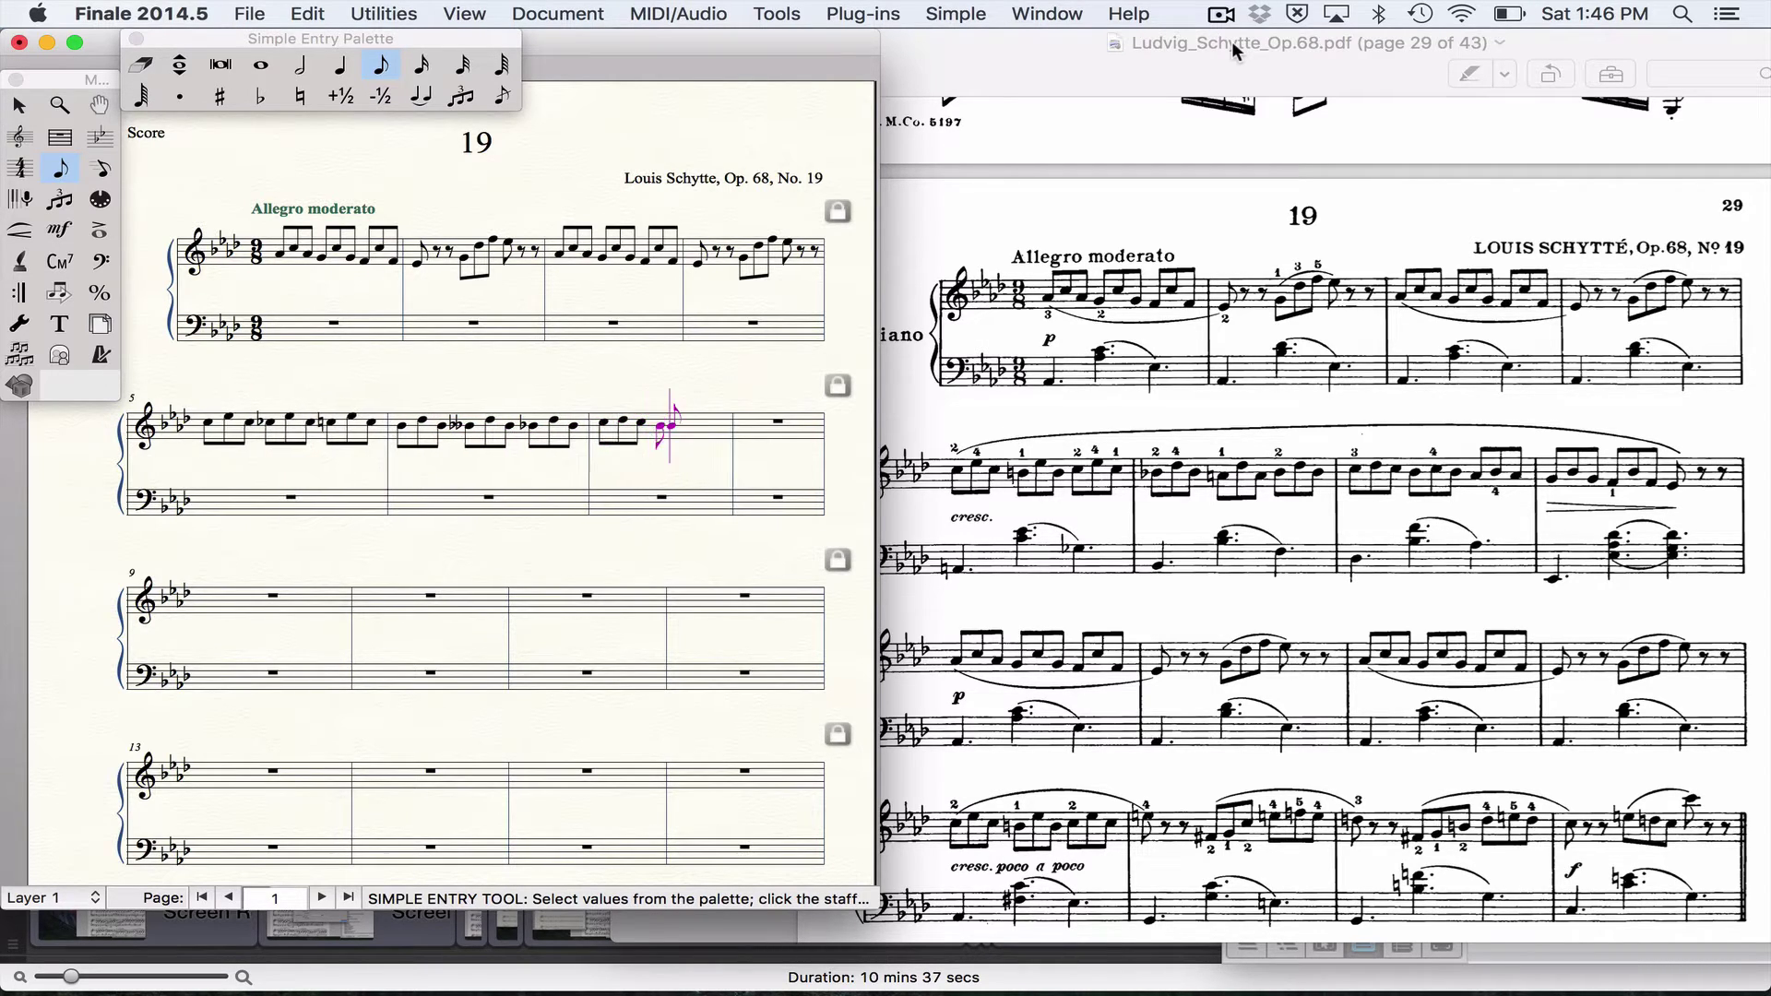
pyautogui.press('c')
pyautogui.press('e')
pyautogui.press('c')
pyautogui.press('e')
# Enter measure 8's eighth notes B D B A and close it with eighth rests.
pyautogui.press('b')
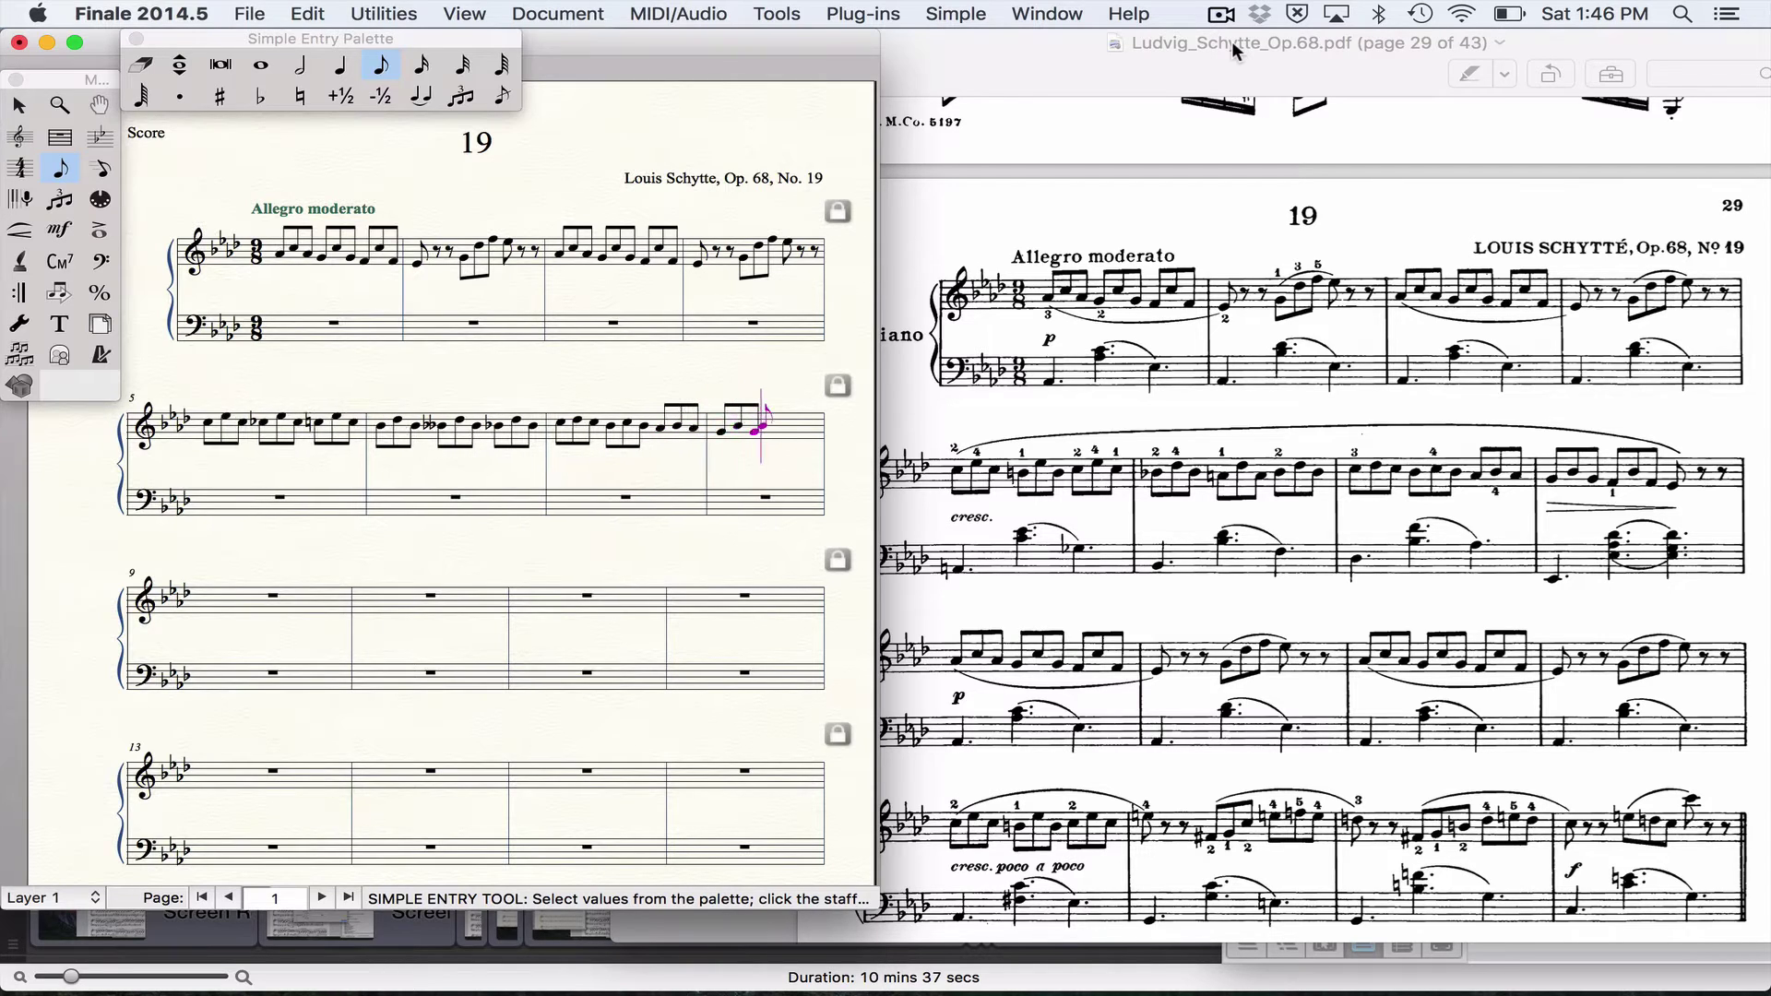
pyautogui.press('d')
pyautogui.press('b')
pyautogui.press('a')
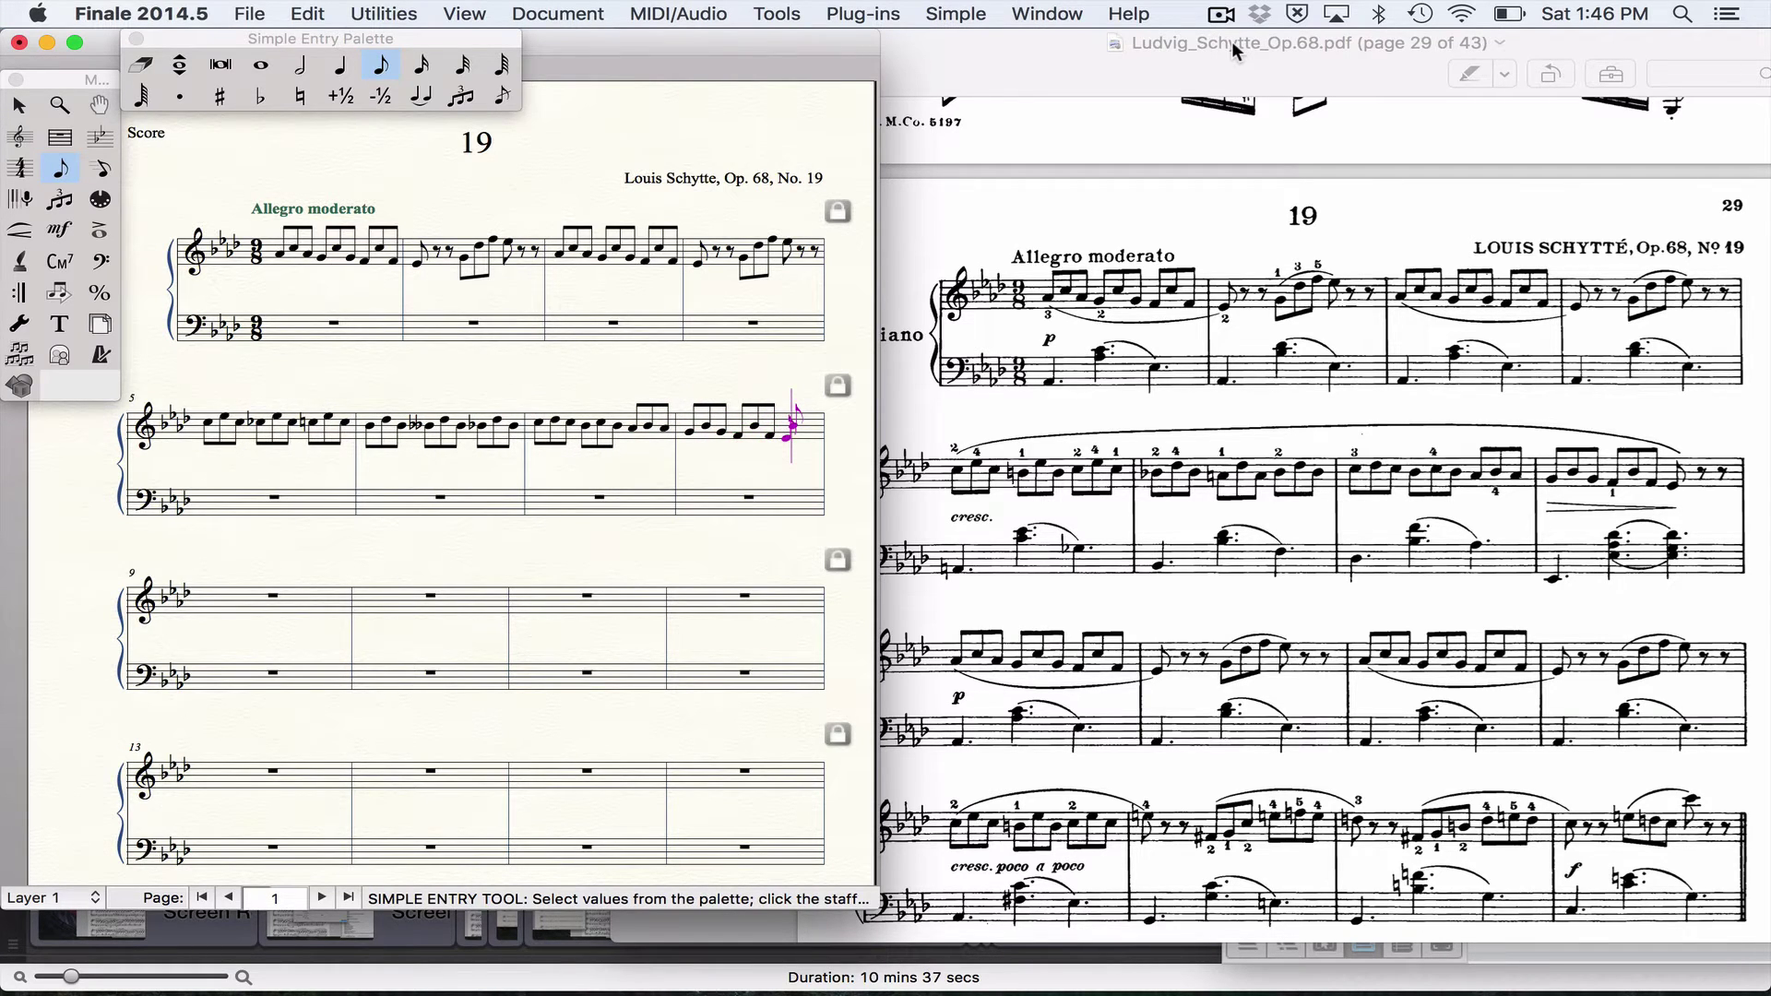
pyautogui.press('0')
pyautogui.press('0')
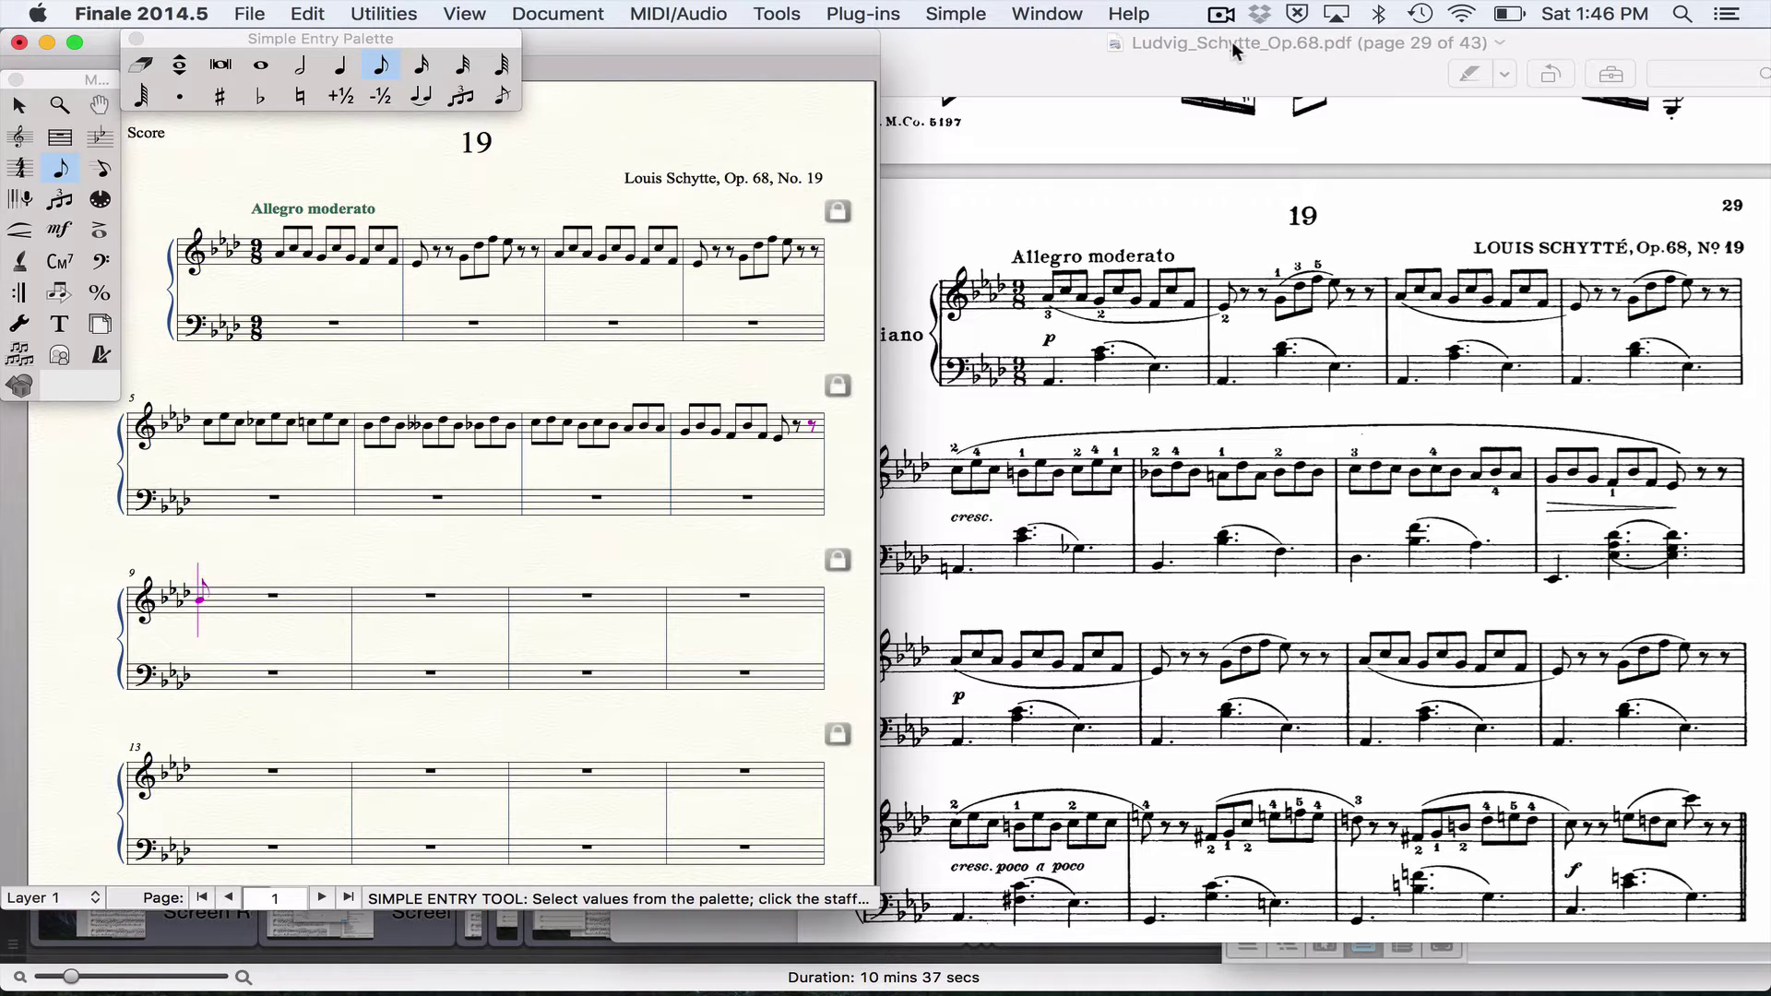
# Enter measure 9's eighth-note melody: C A G C G F C F.
pyautogui.press('c')
pyautogui.press('a')
pyautogui.press('g')
pyautogui.press('c')
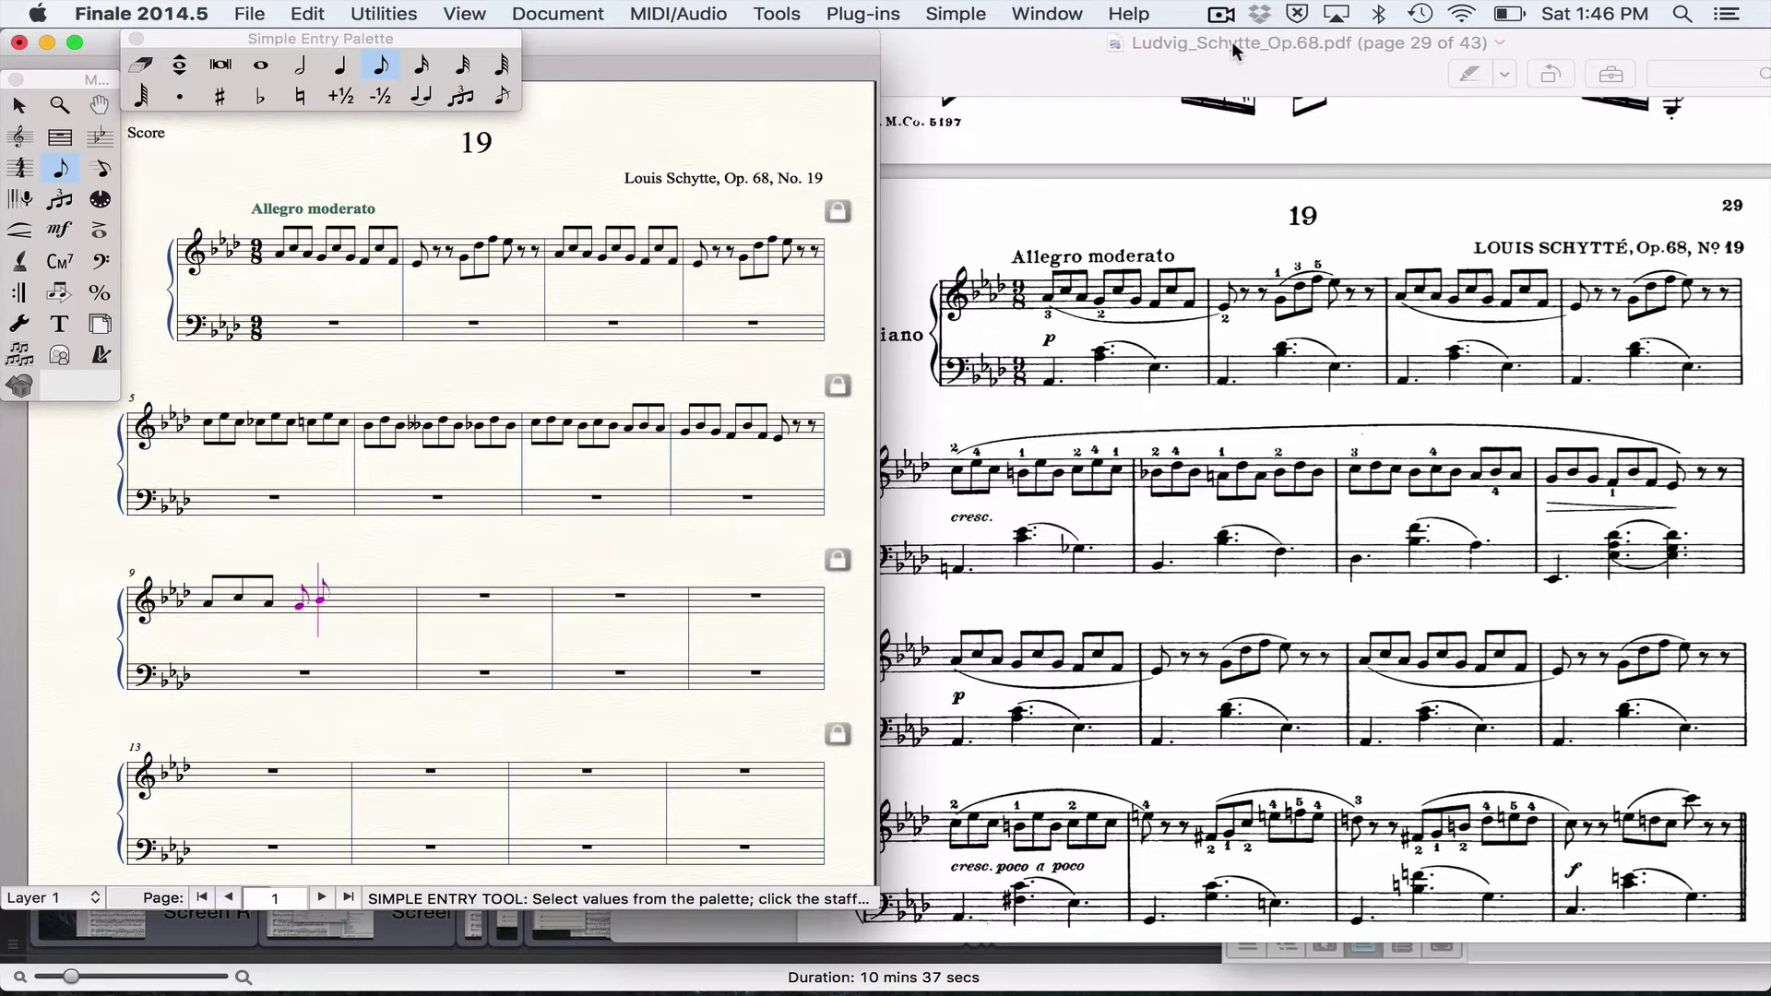
pyautogui.press('g')
pyautogui.press('f')
pyautogui.press('c')
pyautogui.press('f')
# Enter measure 10: E, two eighth rests, rising B D F E, then closing rests.
pyautogui.press('e')
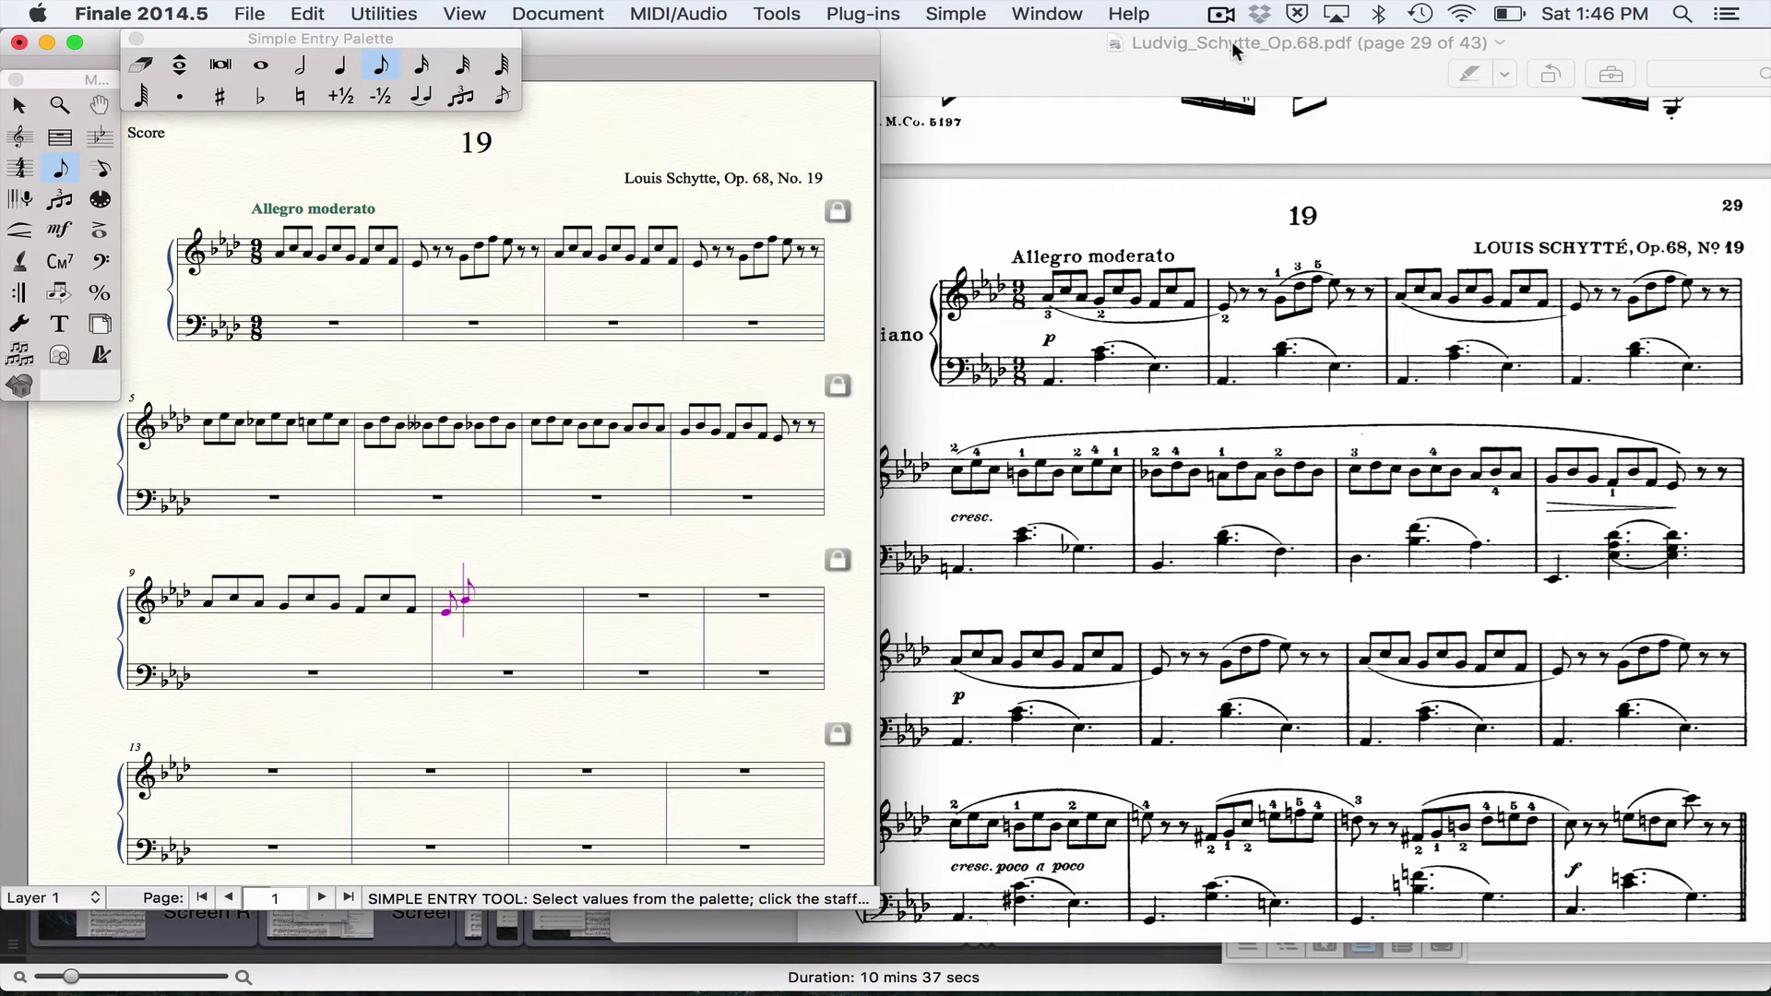
pyautogui.press('0')
pyautogui.press('0')
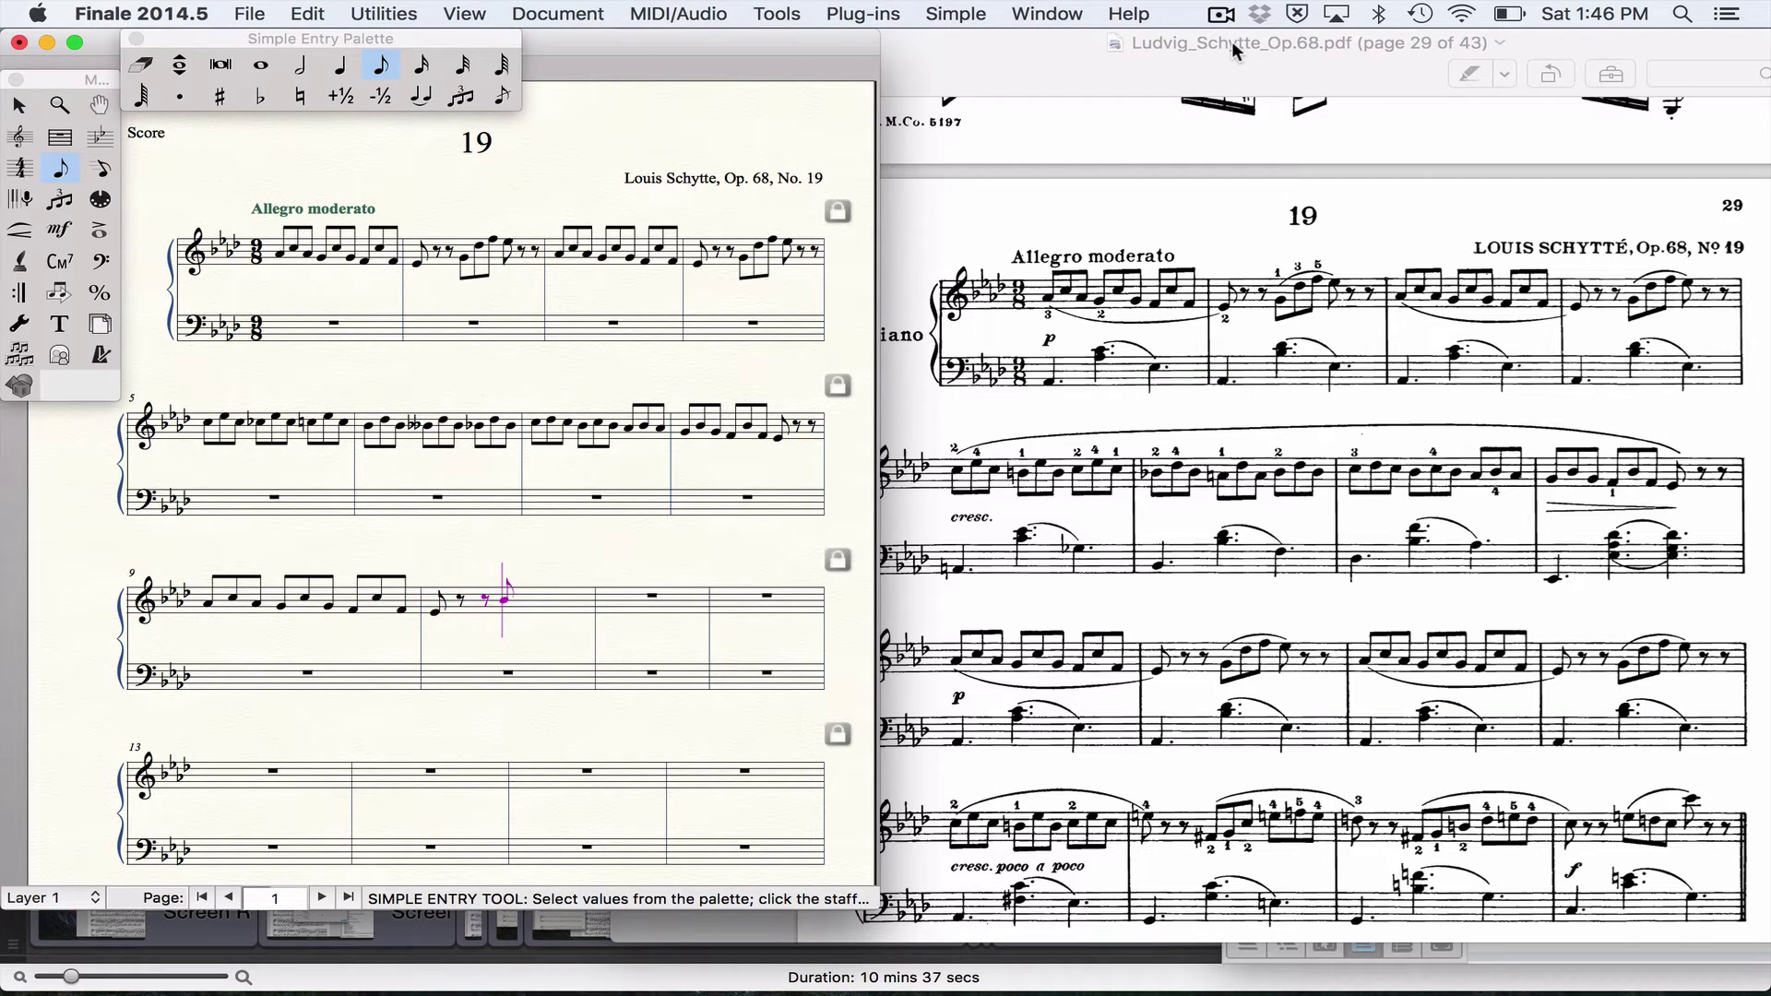
pyautogui.press('b')
pyautogui.press('d')
pyautogui.press('f')
pyautogui.press('e')
pyautogui.press('0')
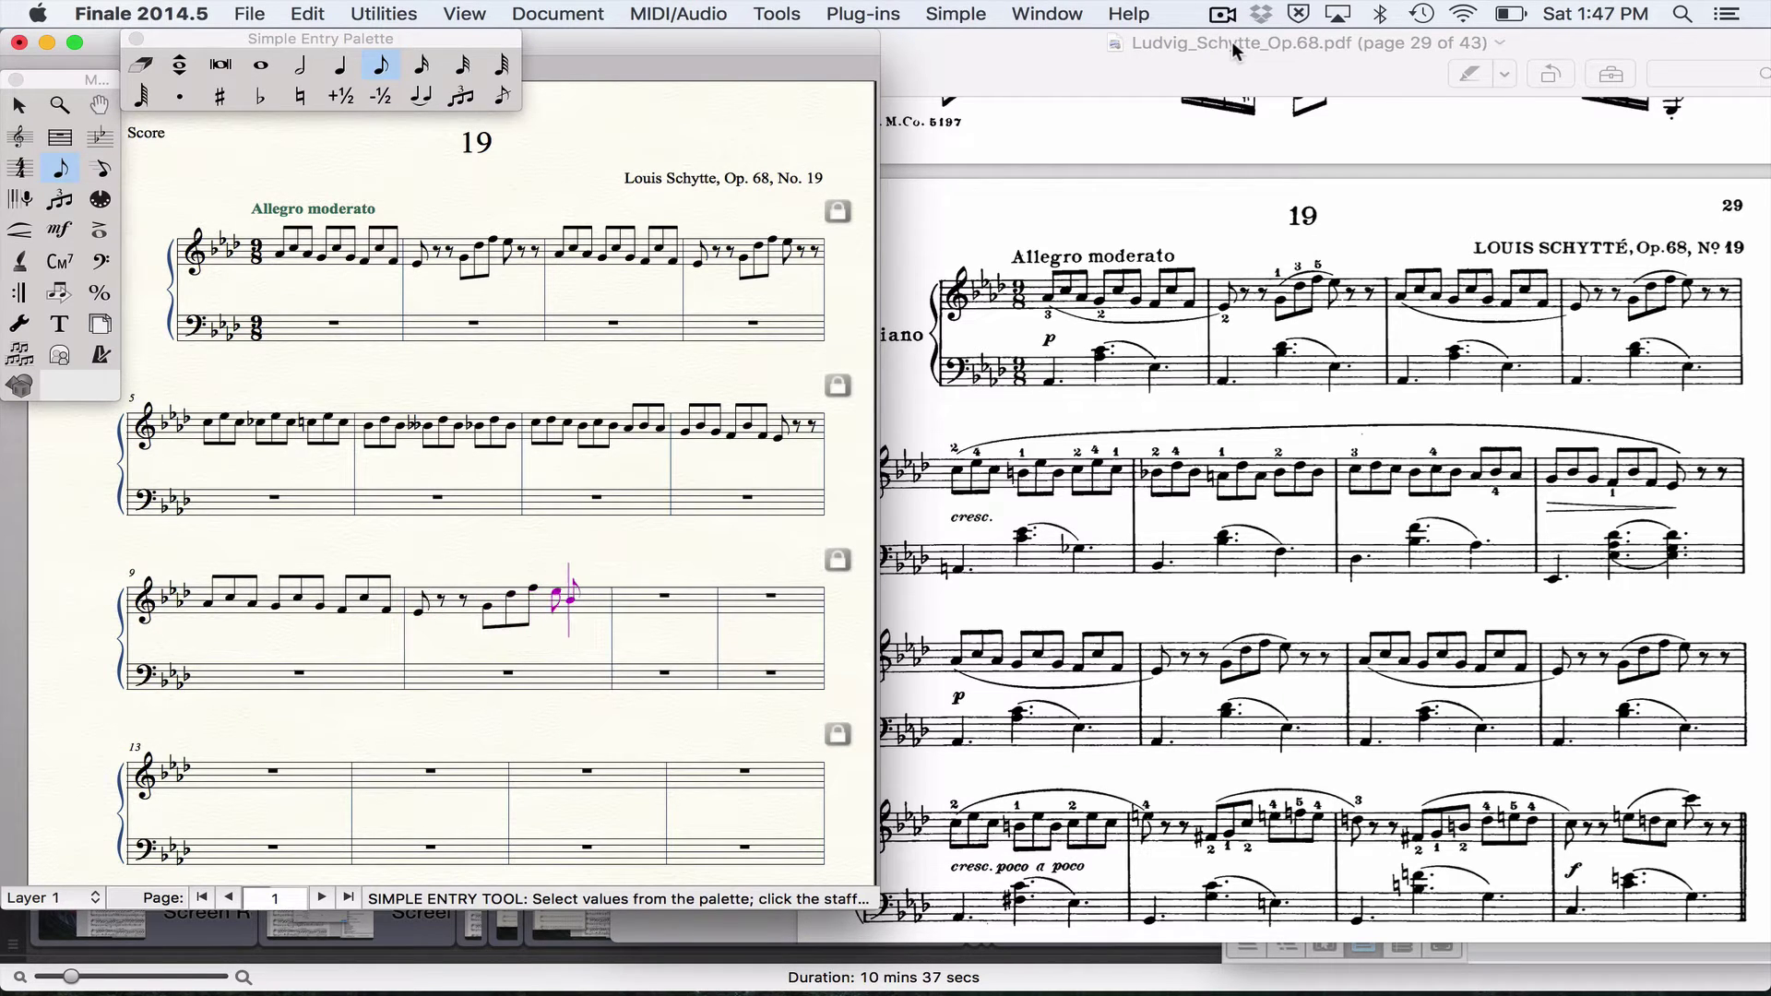
pyautogui.press('0')
pyautogui.press('0')
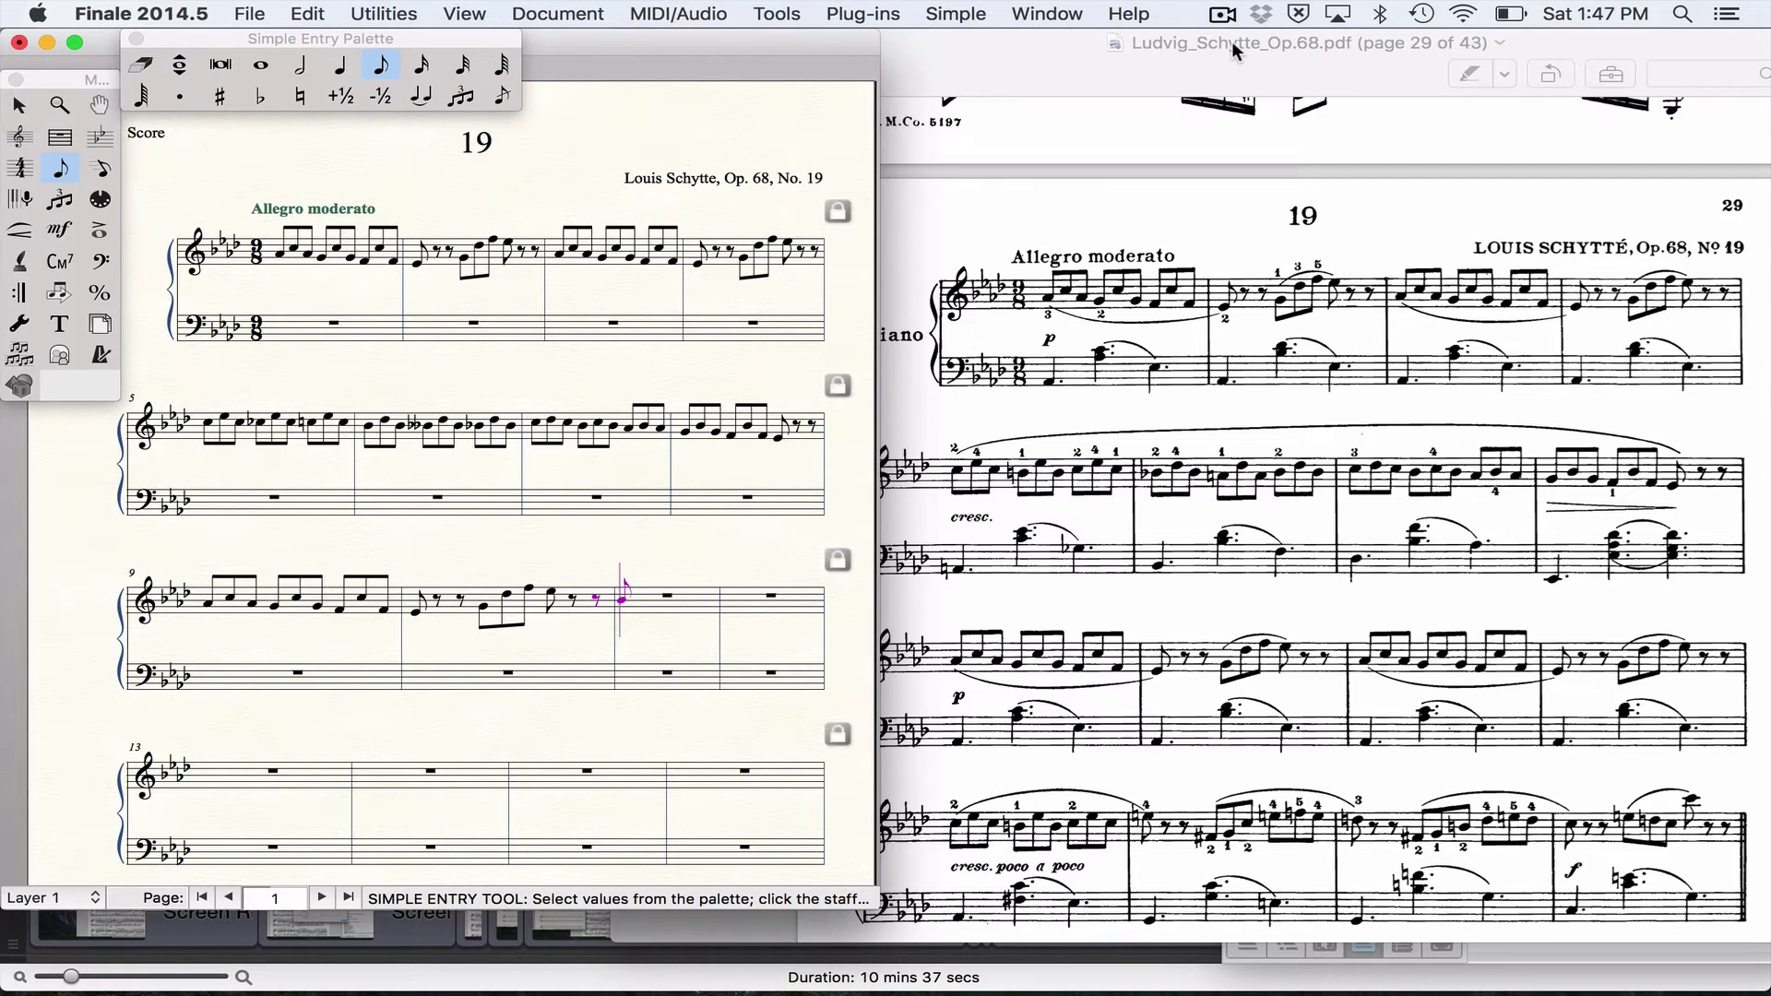
# Enter measure 11's eighth-note melody: C A G C G F C F.
pyautogui.press('c')
pyautogui.press('a')
pyautogui.press('g')
pyautogui.press('c')
pyautogui.press('g')
pyautogui.press('f')
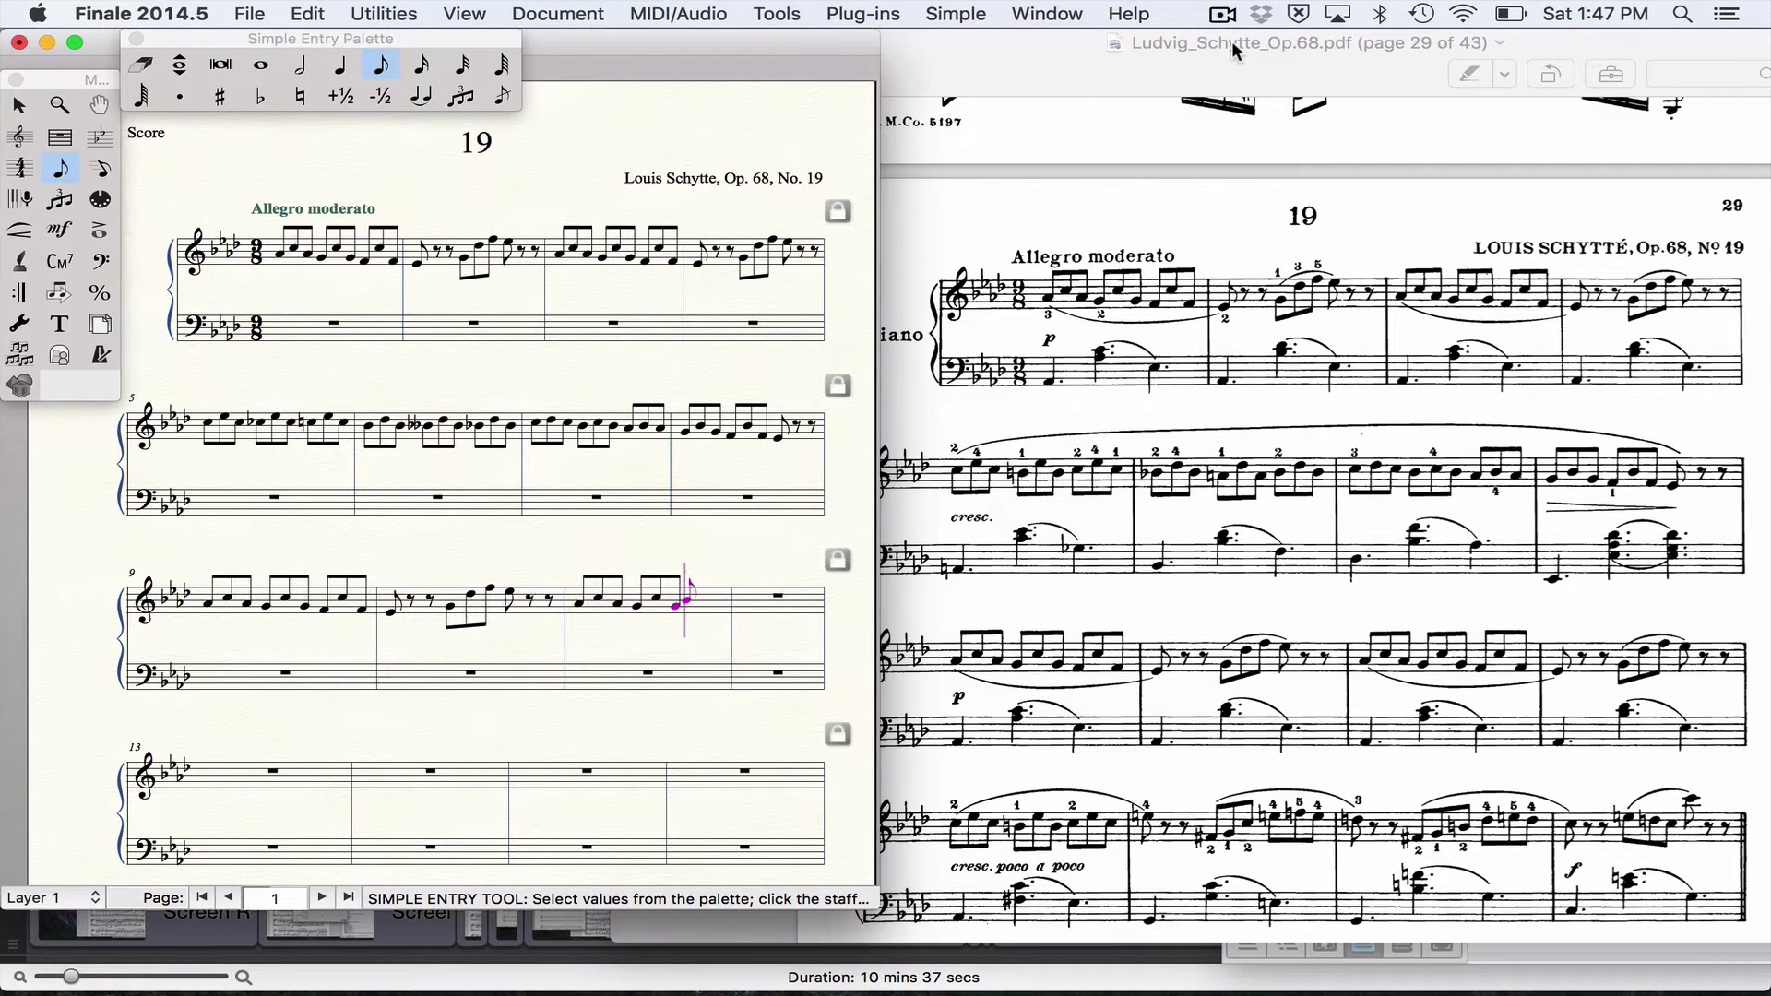
pyautogui.press('c')
pyautogui.press('f')
# Enter measure 12: E-flat, eighth rests, then beamed eighths B E F.
pyautogui.press('e')
pyautogui.press('0')
pyautogui.press('0')
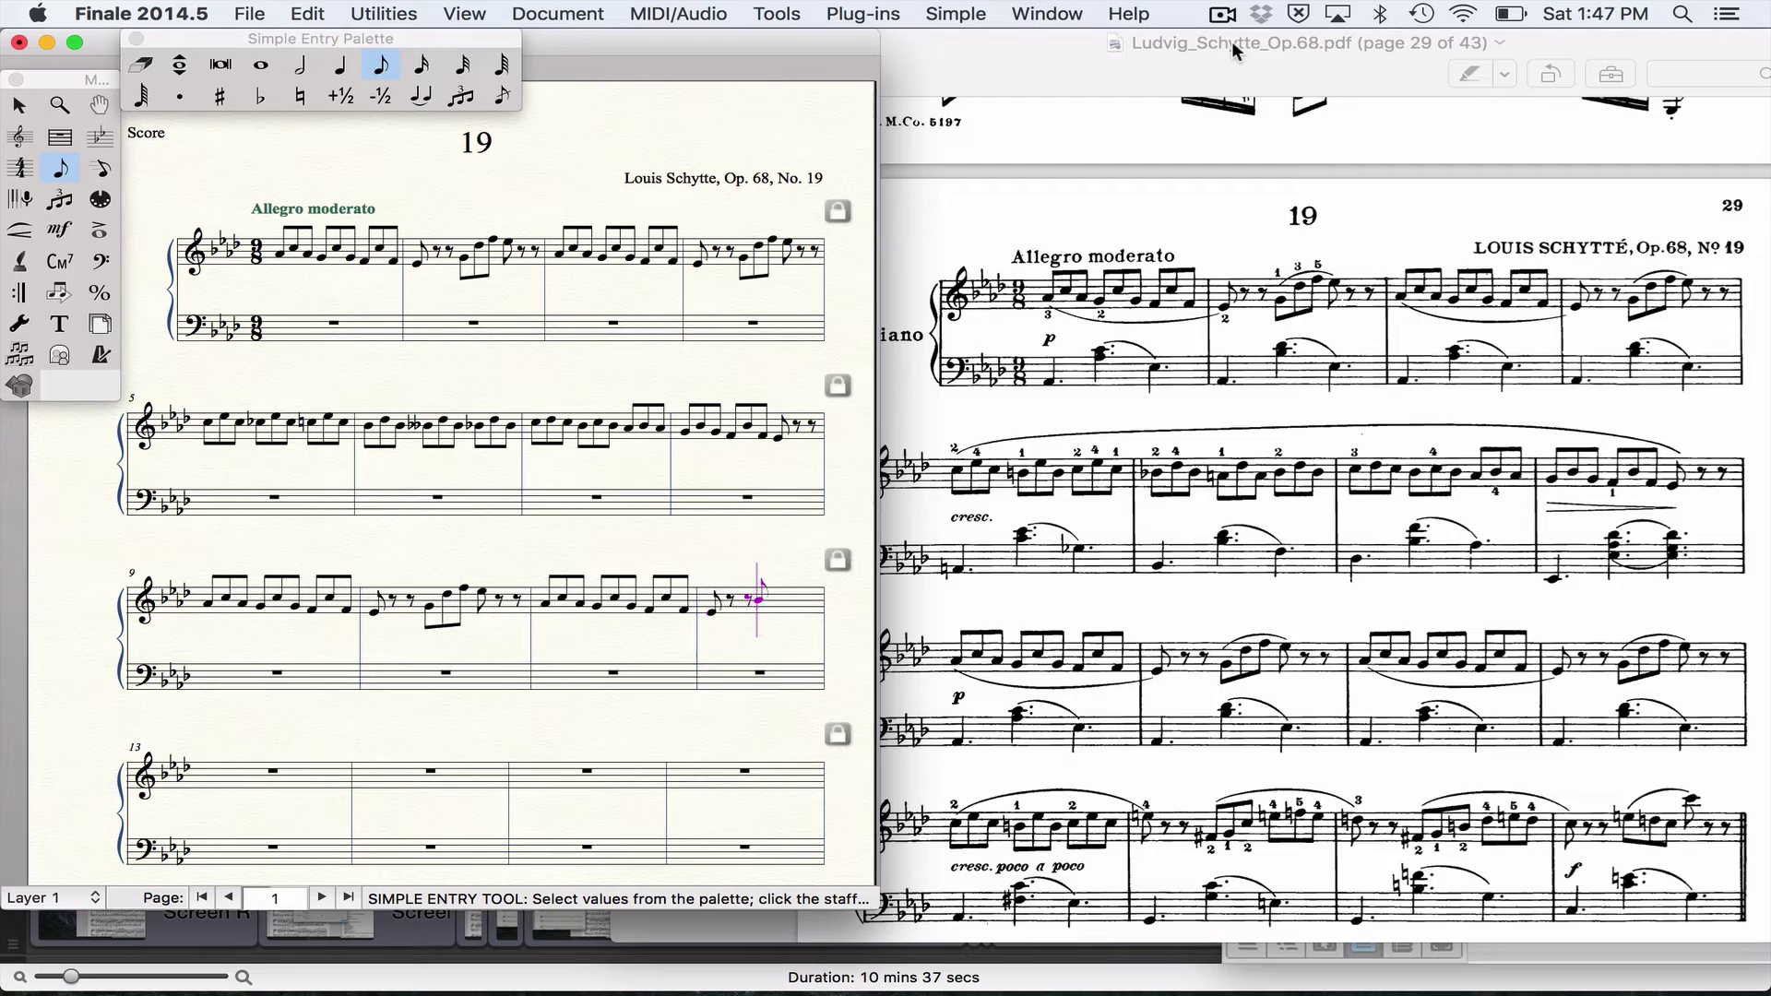
pyautogui.press('b')
pyautogui.press('e')
pyautogui.press('f')
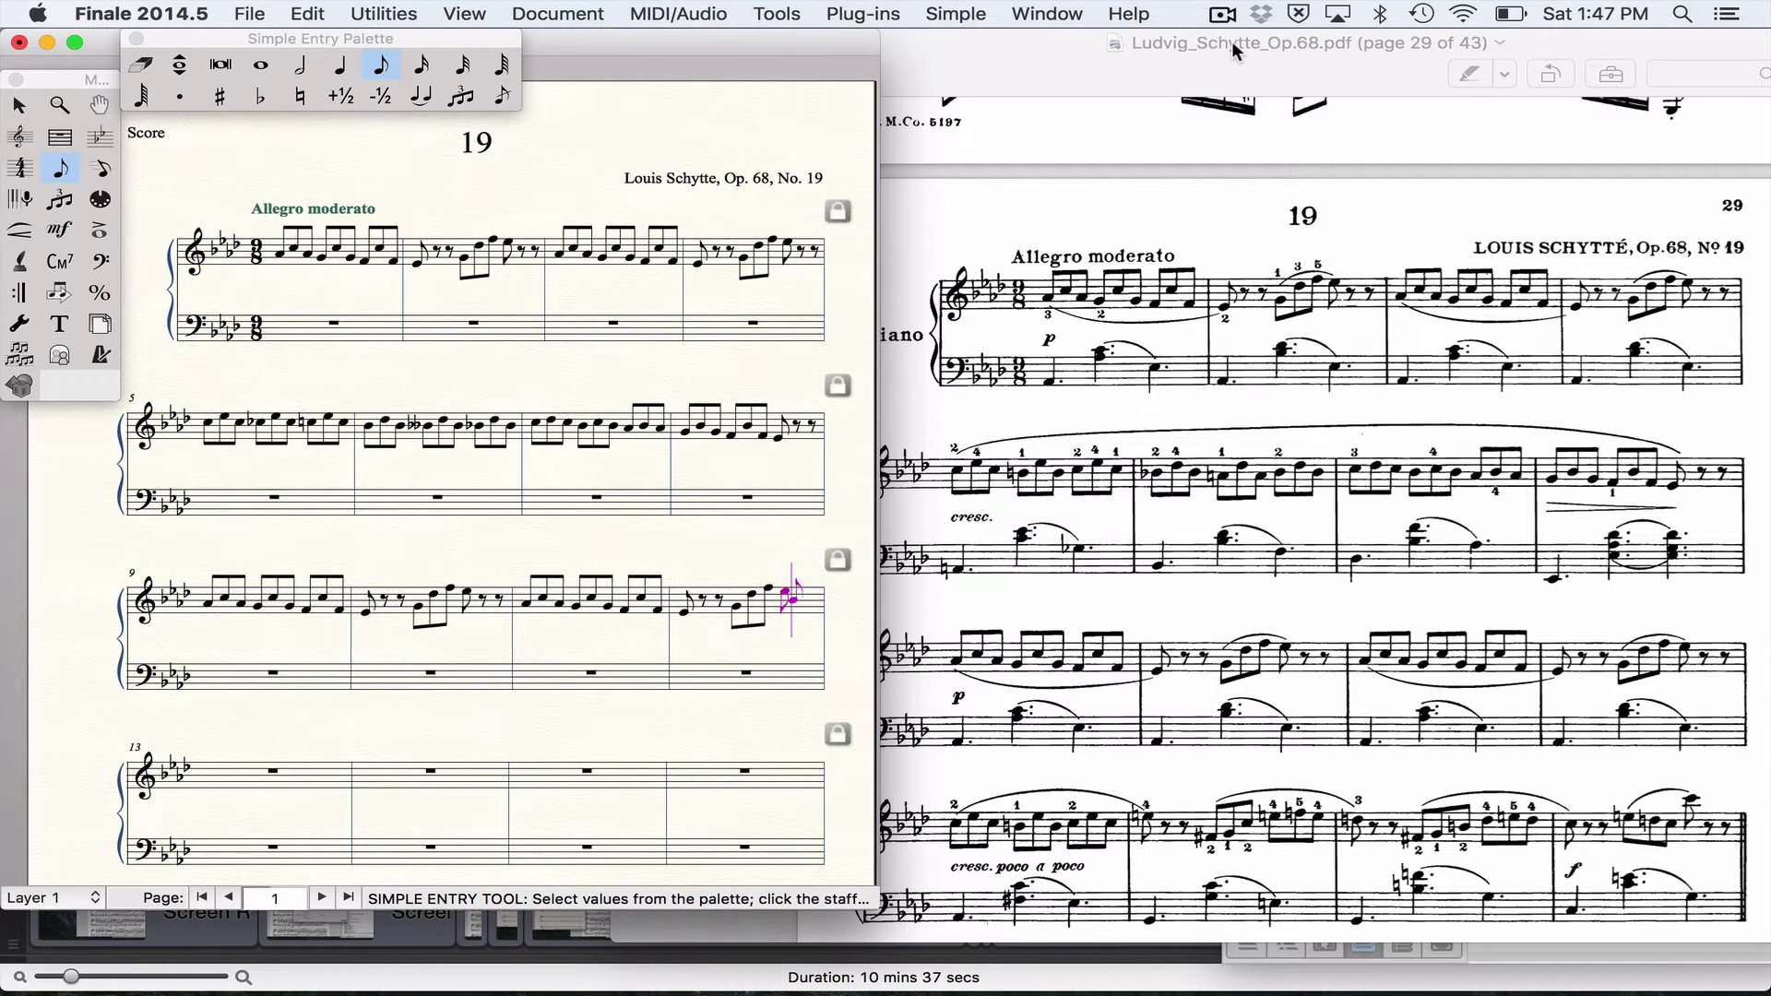
# Finish measure 12 with two eighth rests and start the bass with a dotted quarter C.
pyautogui.press('0')
pyautogui.press('0')
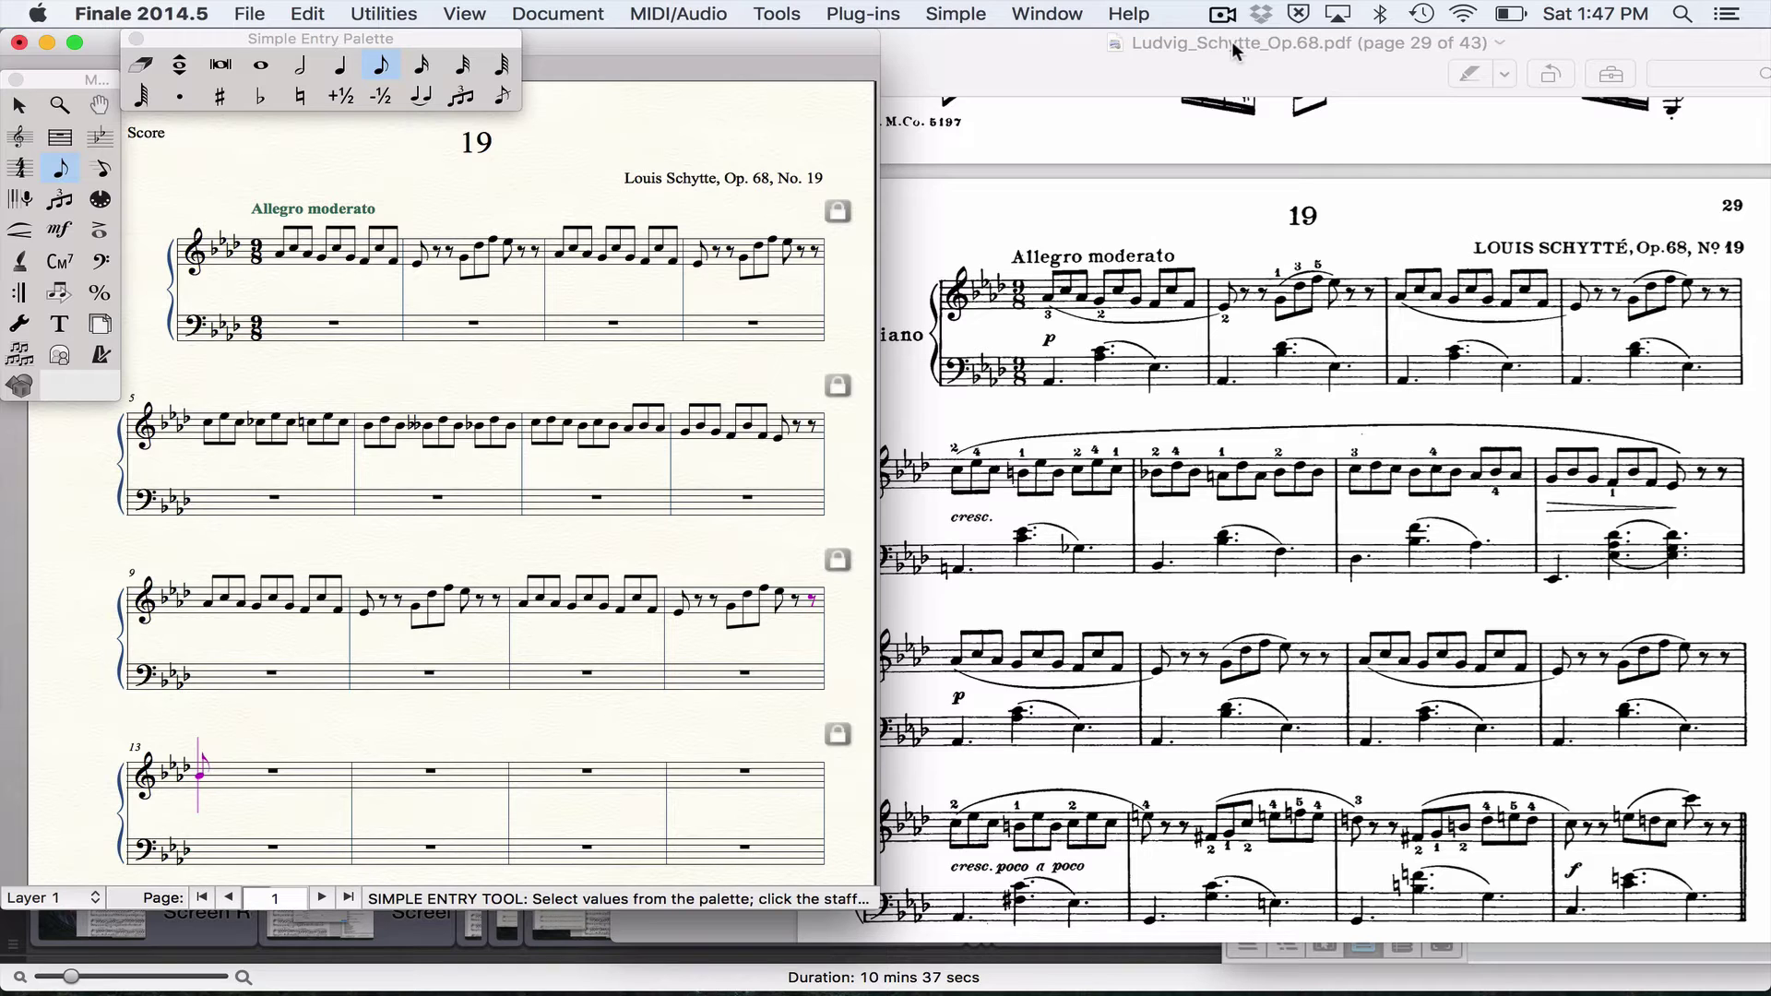
pyautogui.press('5')
pyautogui.press('5')
pyautogui.click(210, 677)
pyautogui.press('c')
pyautogui.press('.')
# Add a dotted F chord and a dotted B to the bass line.
pyautogui.press('f')
pyautogui.press('.')
pyautogui.press('b')
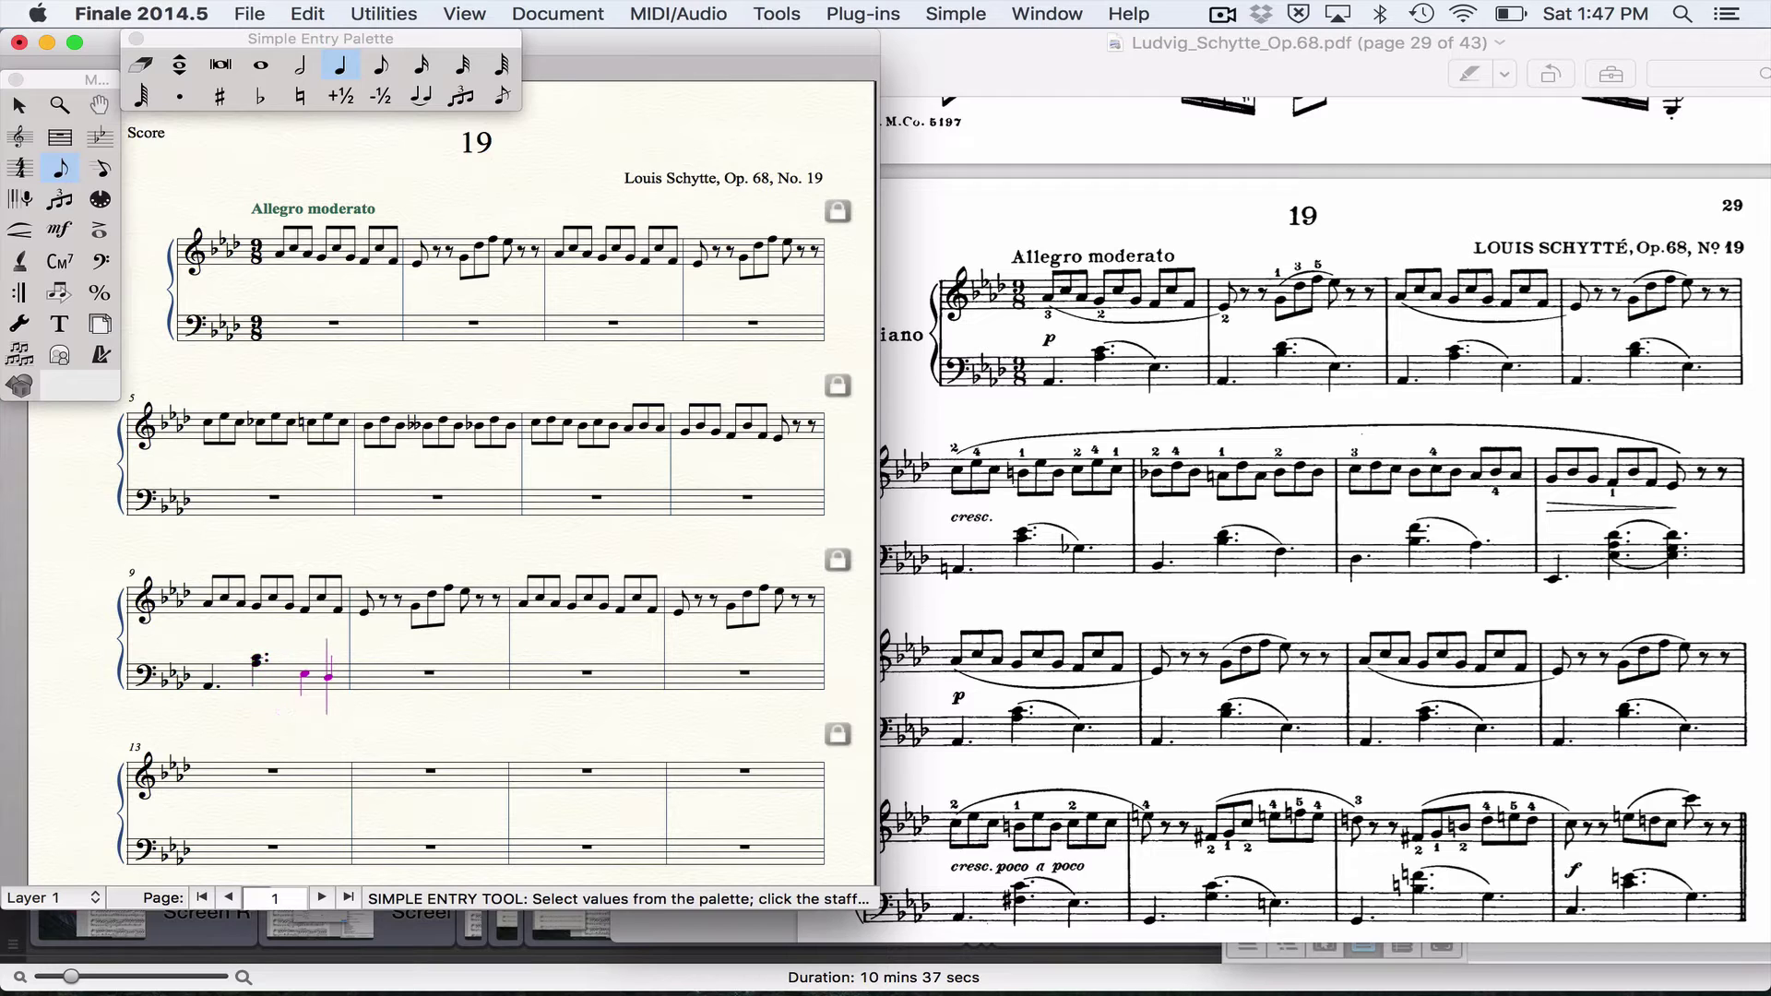
pyautogui.press('.')
# Add a dotted A, a dotted E chord and a dotted B to the next bass measure.
pyautogui.press('a')
pyautogui.press('.')
pyautogui.press('e')
pyautogui.press('.')
pyautogui.press('b')
pyautogui.press('.')
# Delete the stray note at the start of measure 13's treble.
pyautogui.click(212, 798)
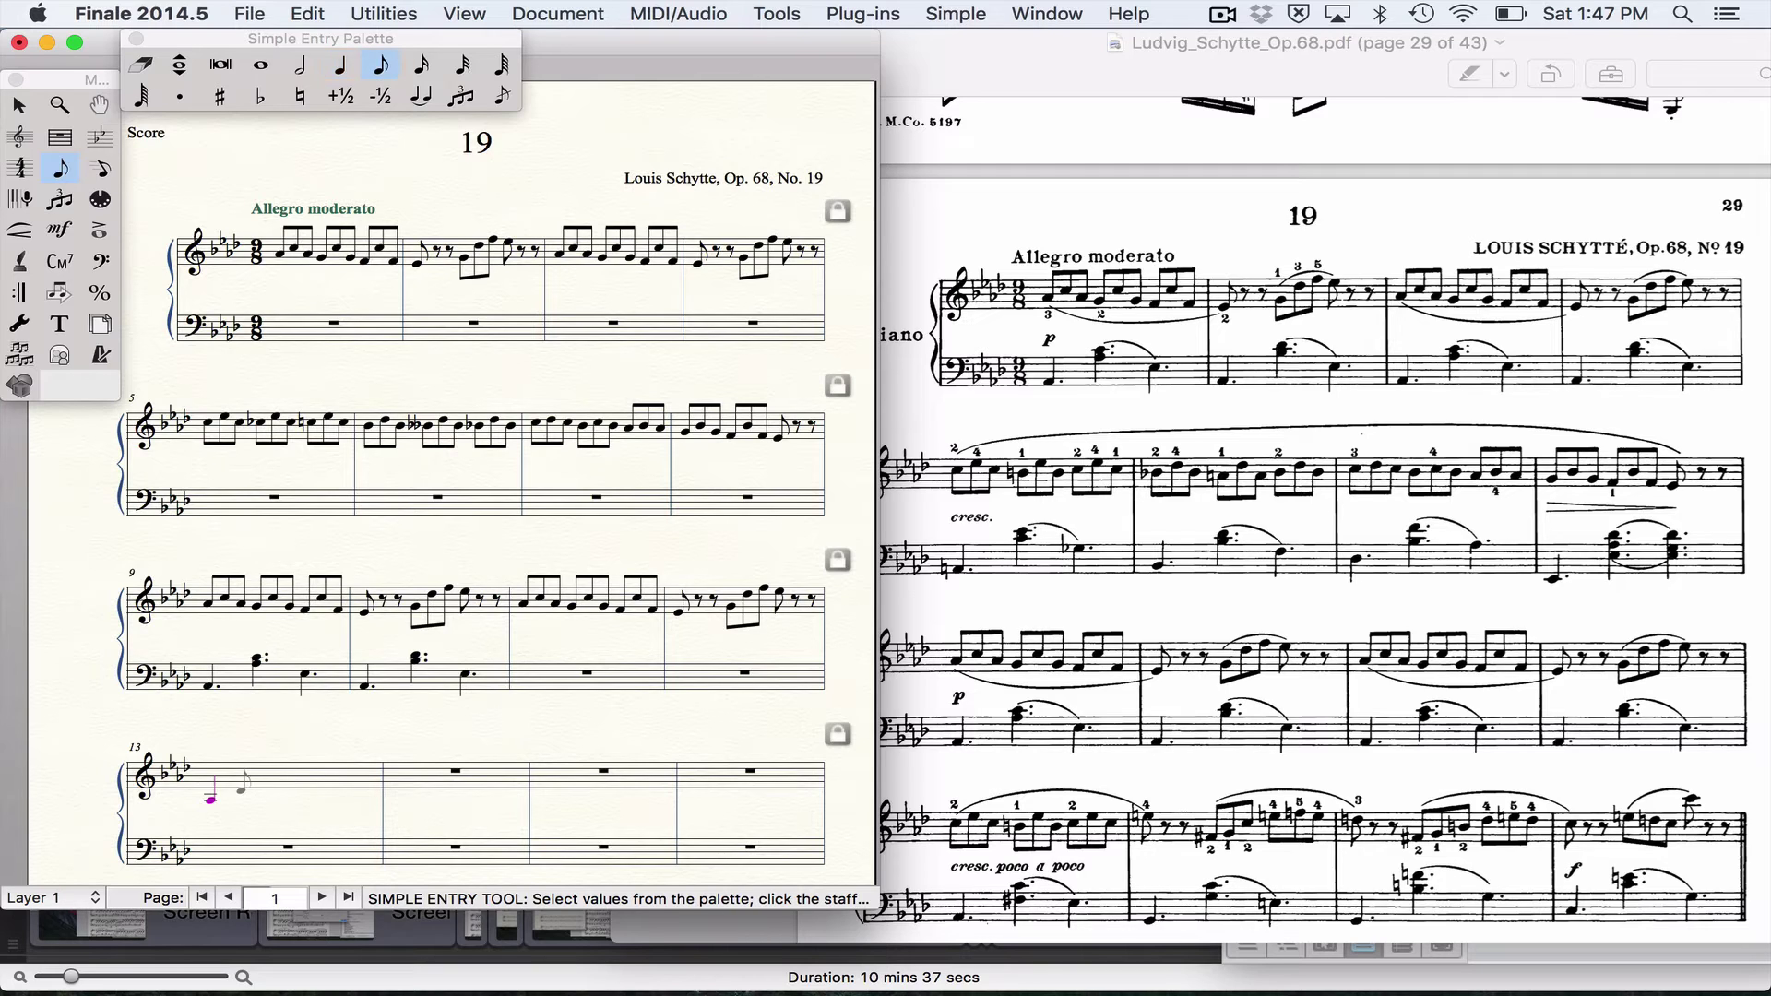
pyautogui.press('Left')
pyautogui.press('c')
pyautogui.press('Right')
pyautogui.press('Delete')
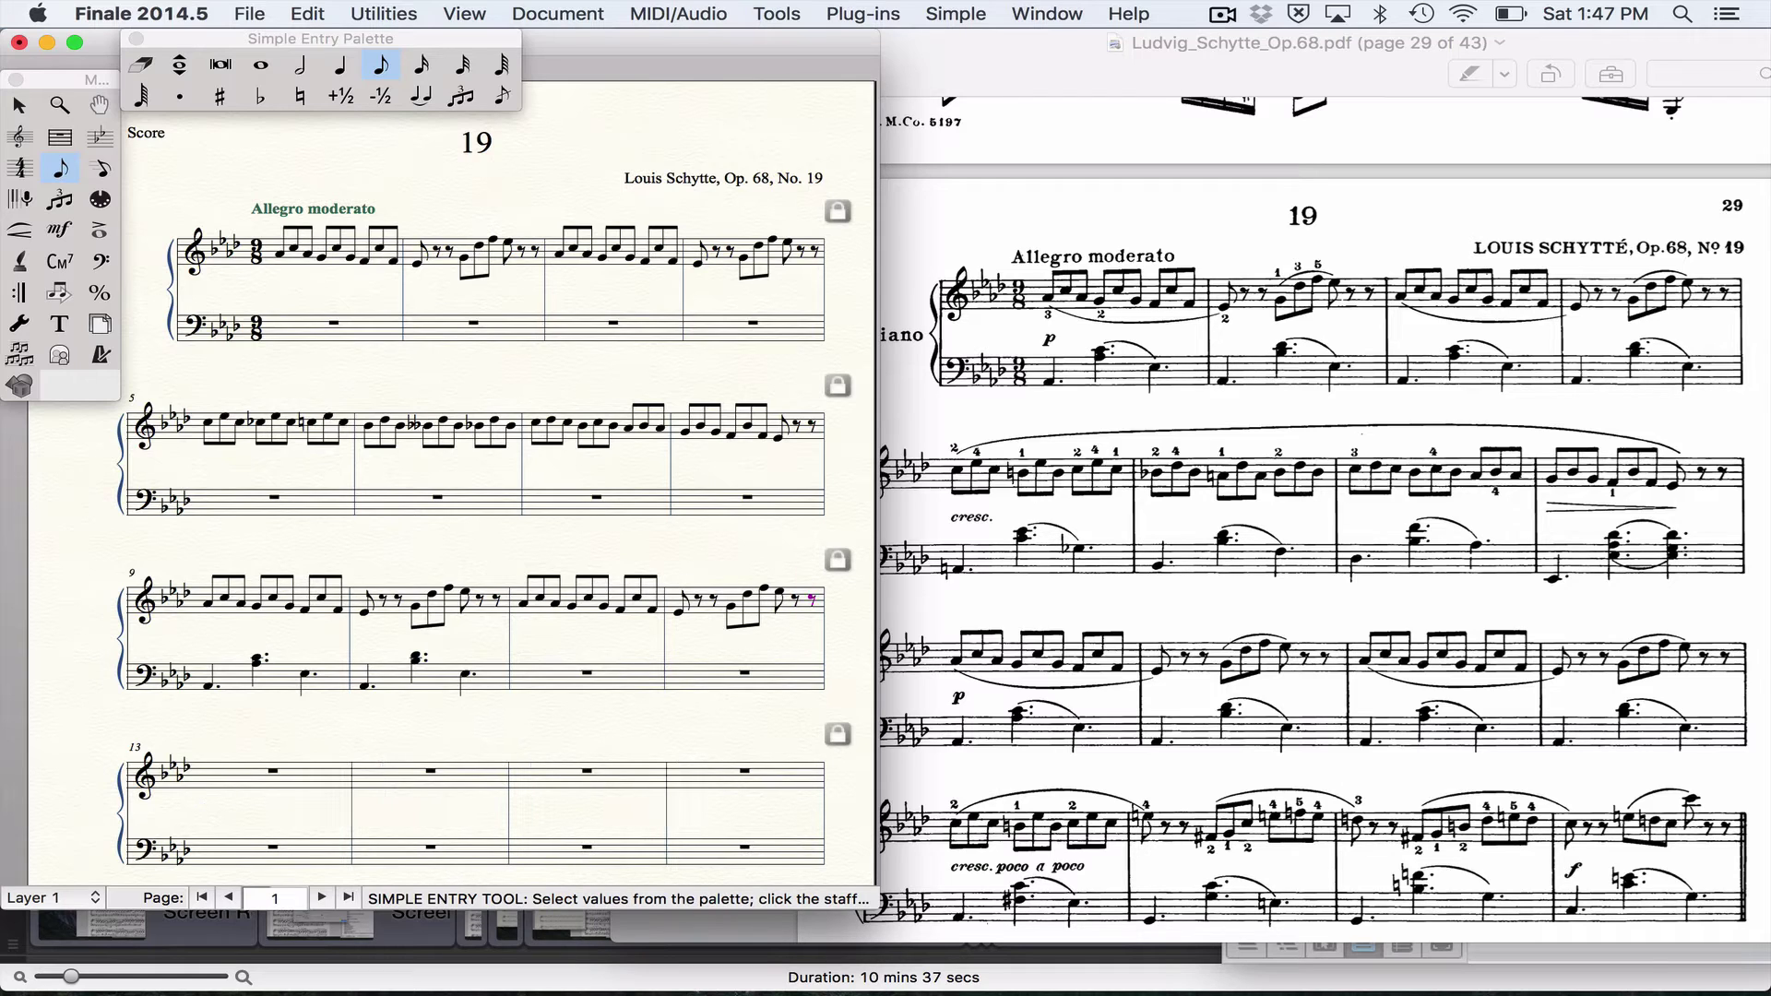
pyautogui.press('Right')
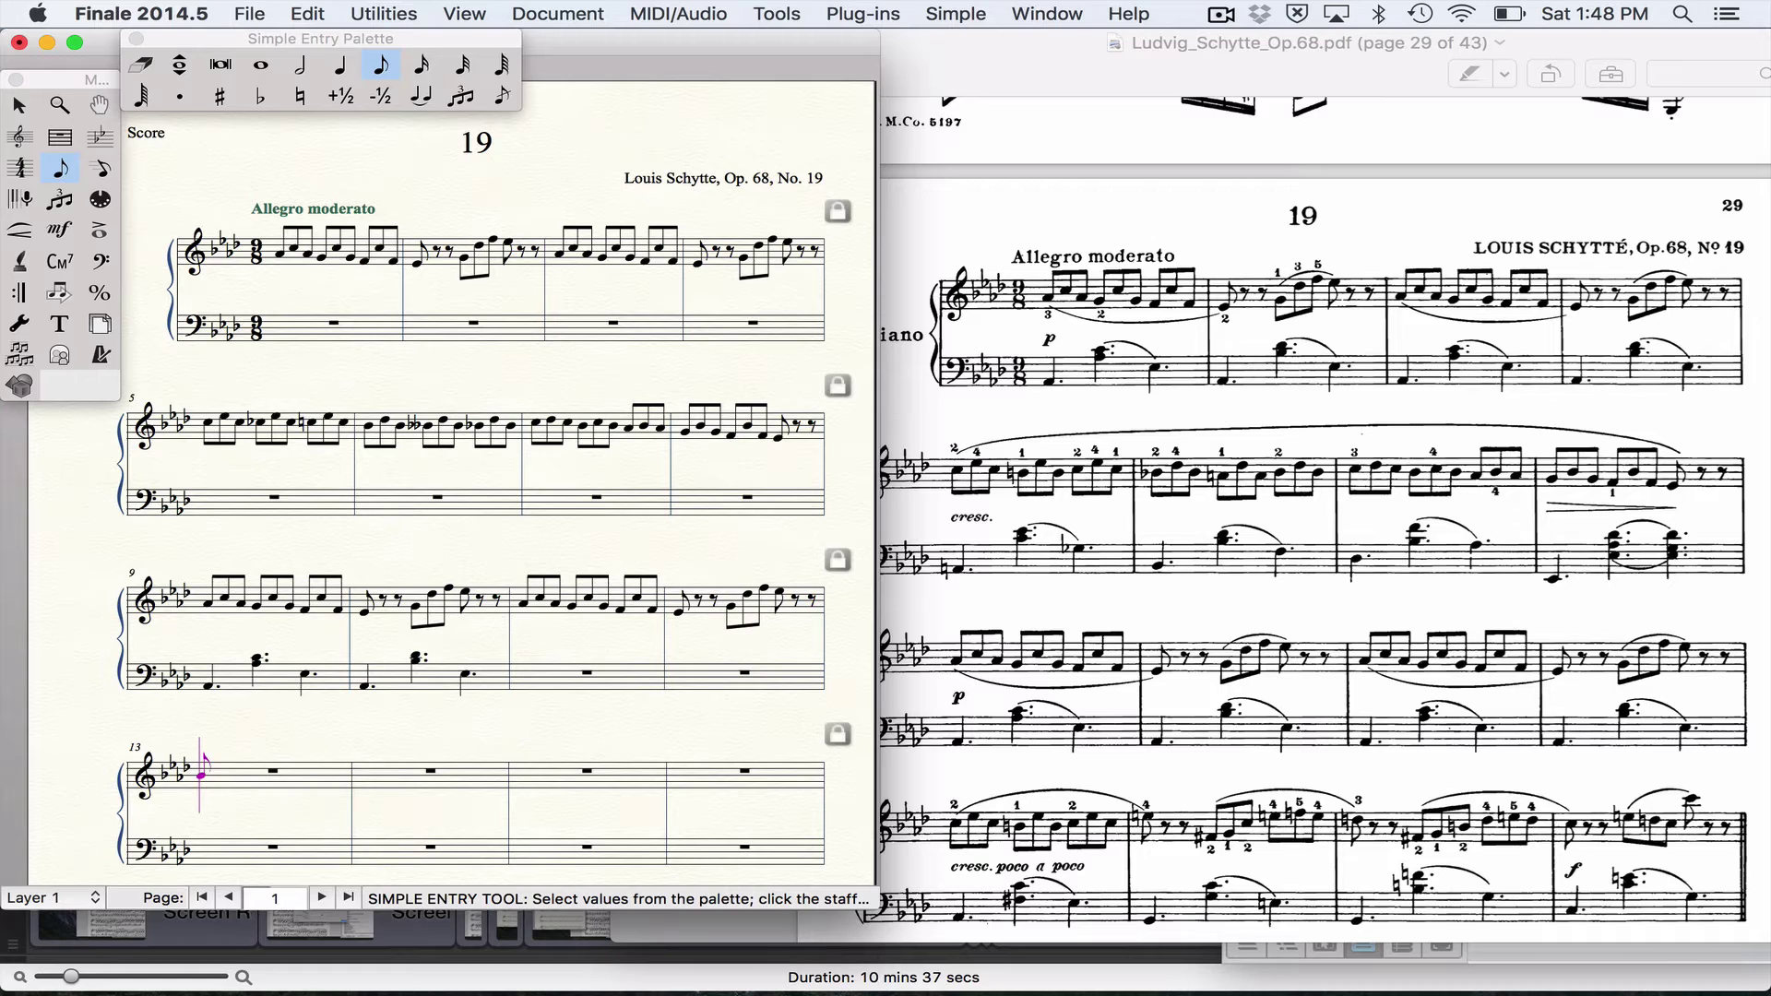
# Enter measure 13's eighth notes: C E C E C C E C.
pyautogui.press('c')
pyautogui.press('e')
pyautogui.press('c')
pyautogui.press('c')
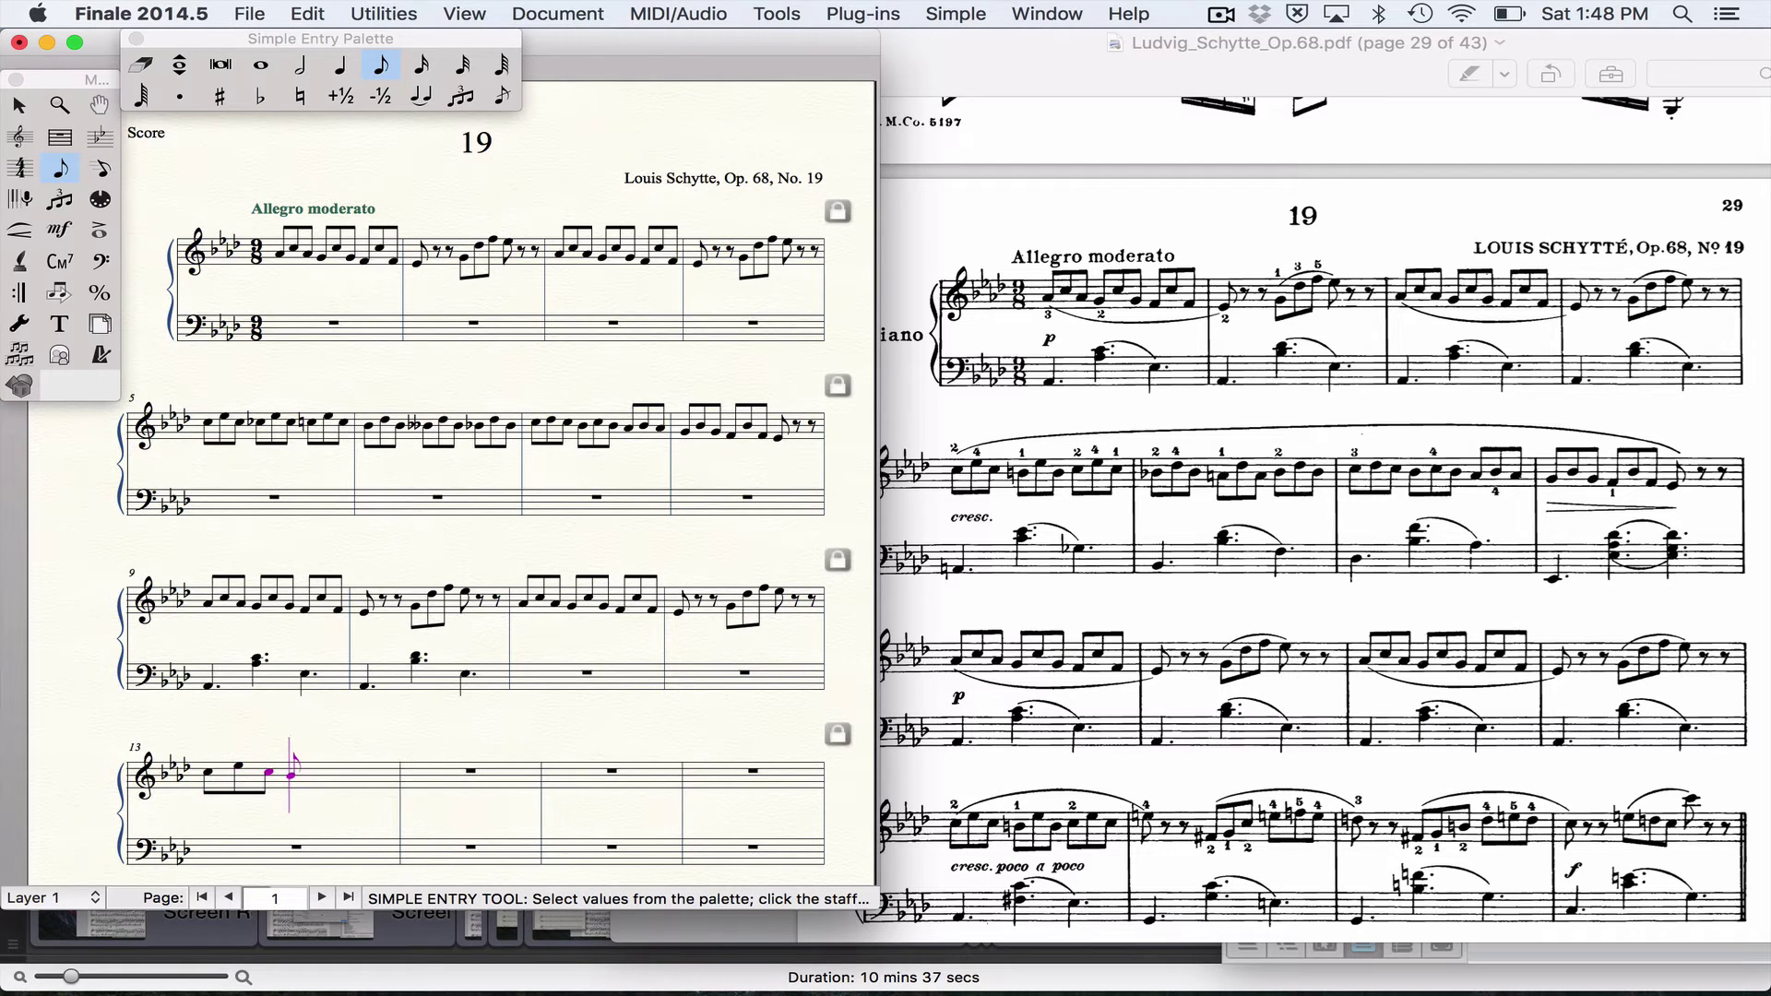
pyautogui.press('e')
pyautogui.press('c')
pyautogui.press('c')
pyautogui.press('e')
pyautogui.press('c')
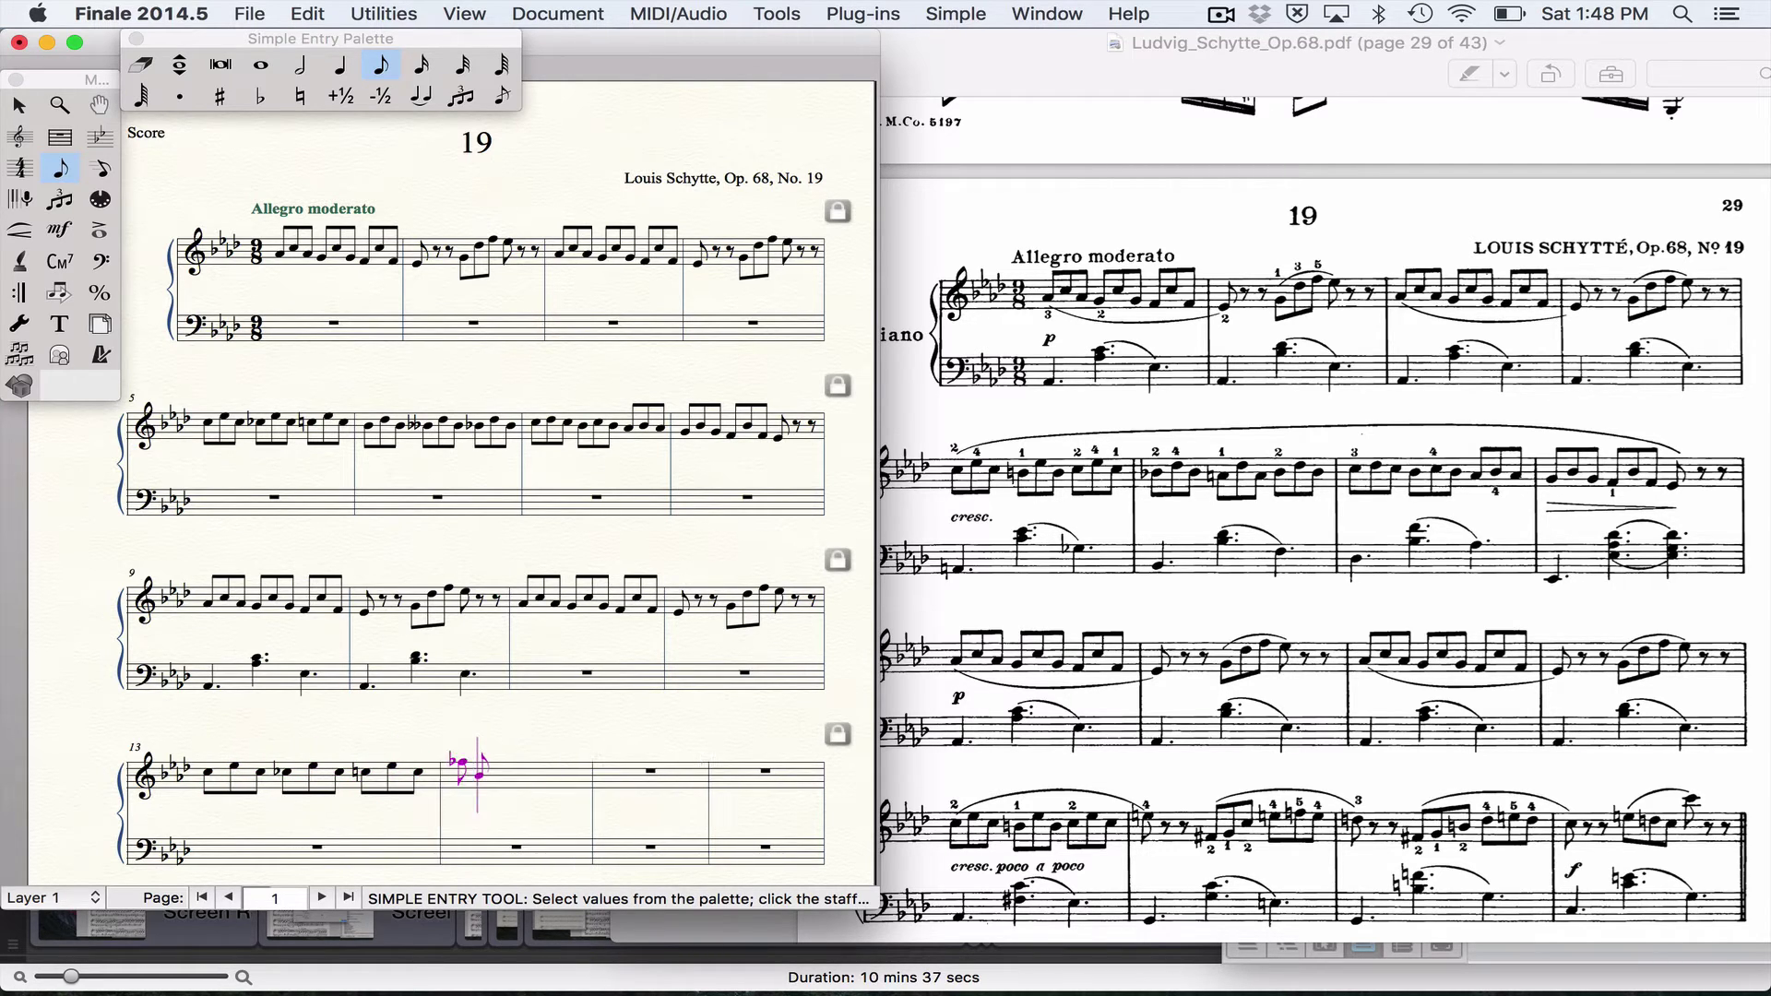
pyautogui.press('c')
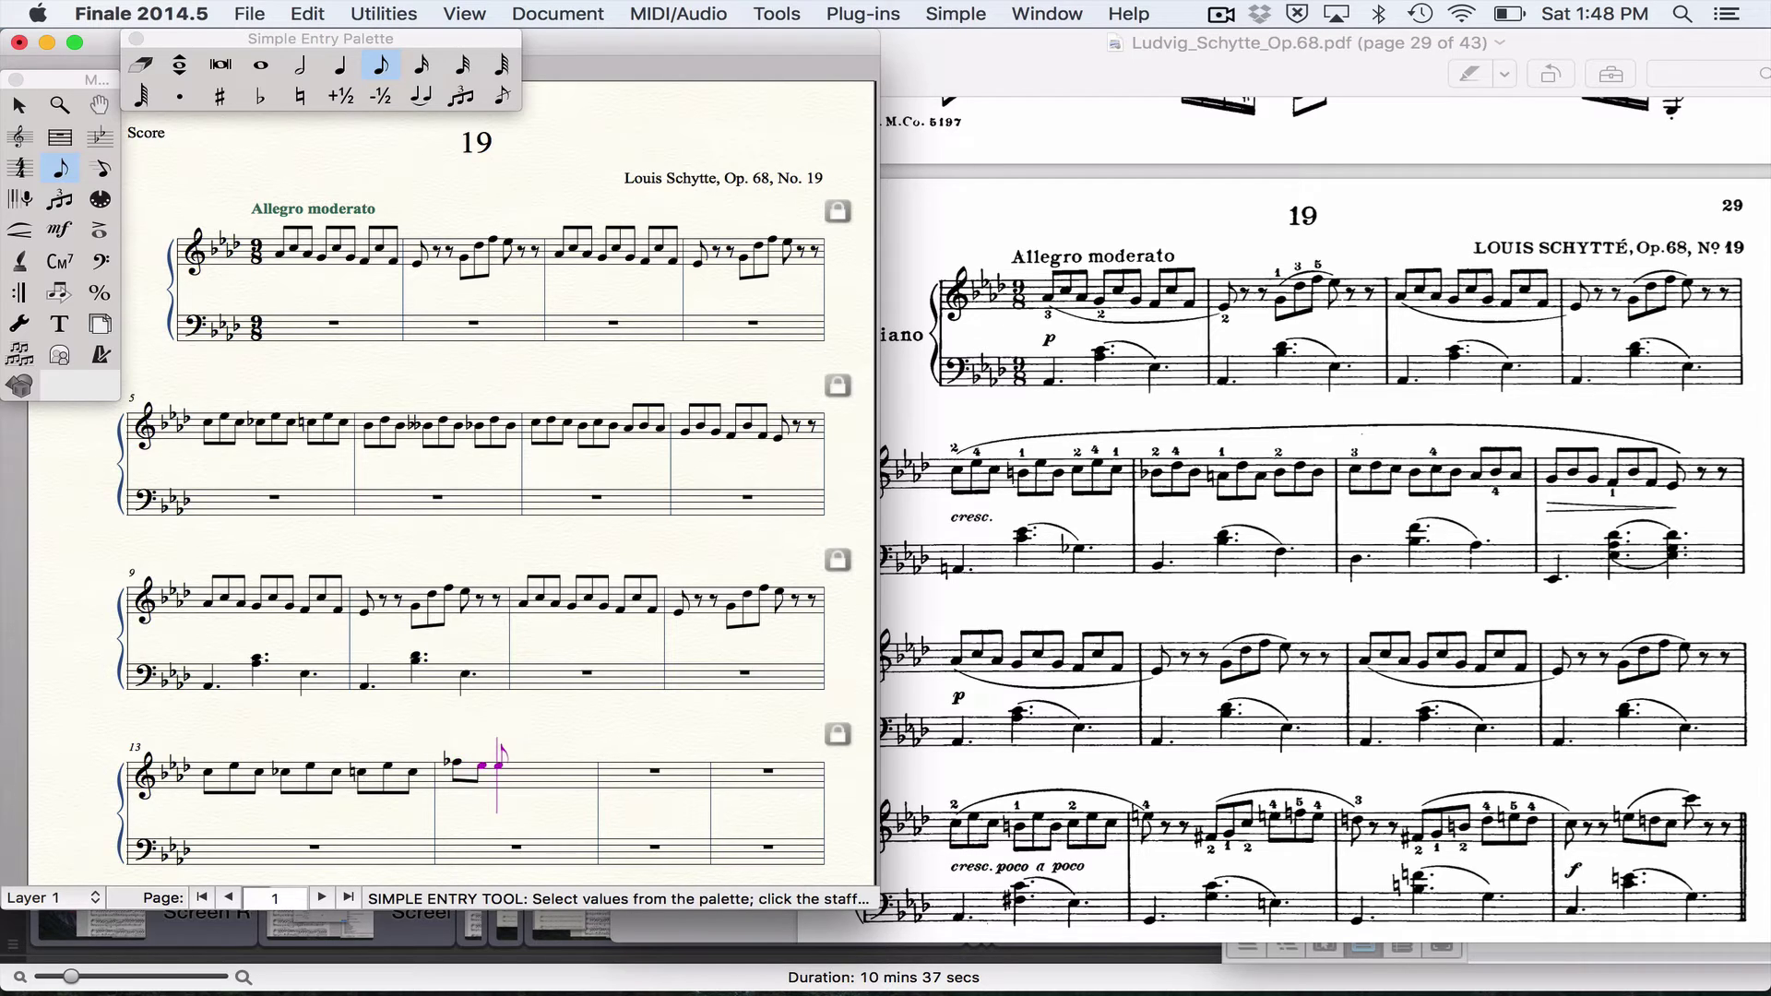
# Start measure 14: remove an extra note, add a natural, an eighth rest, and B B C.
pyautogui.press('Delete')
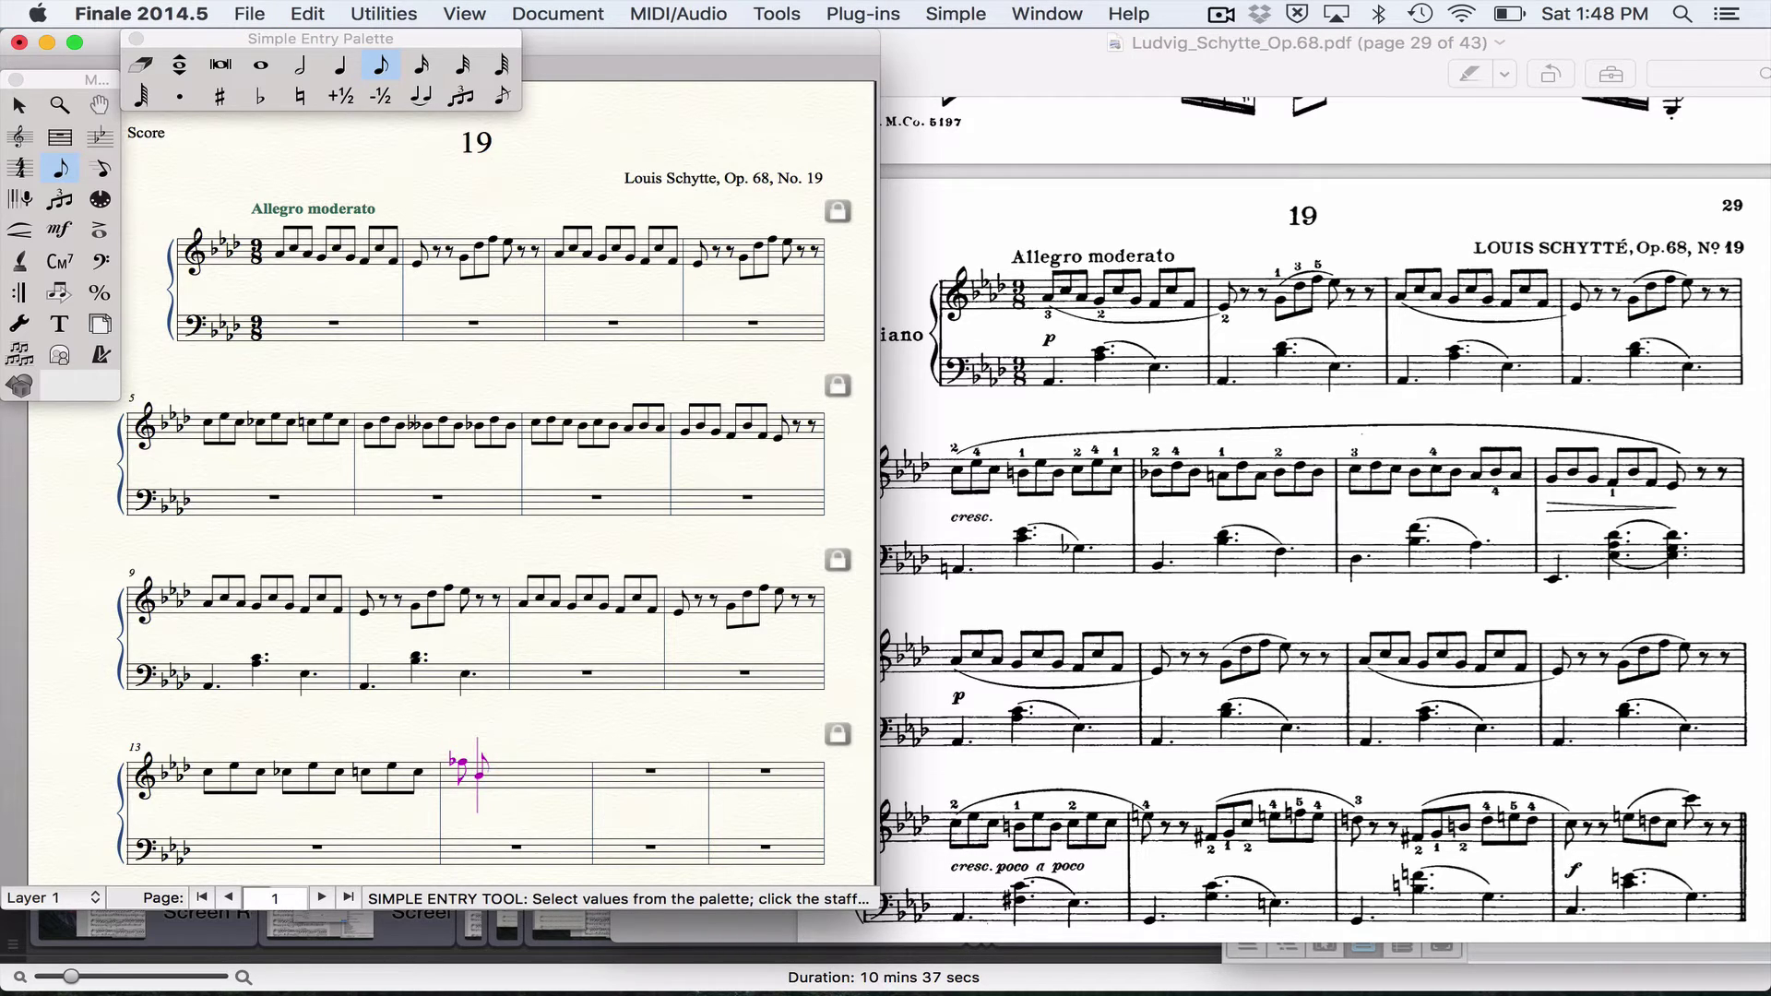
pyautogui.press('n')
pyautogui.hotkey('alt', '4')
pyautogui.hotkey('alt', '4')
pyautogui.press('b')
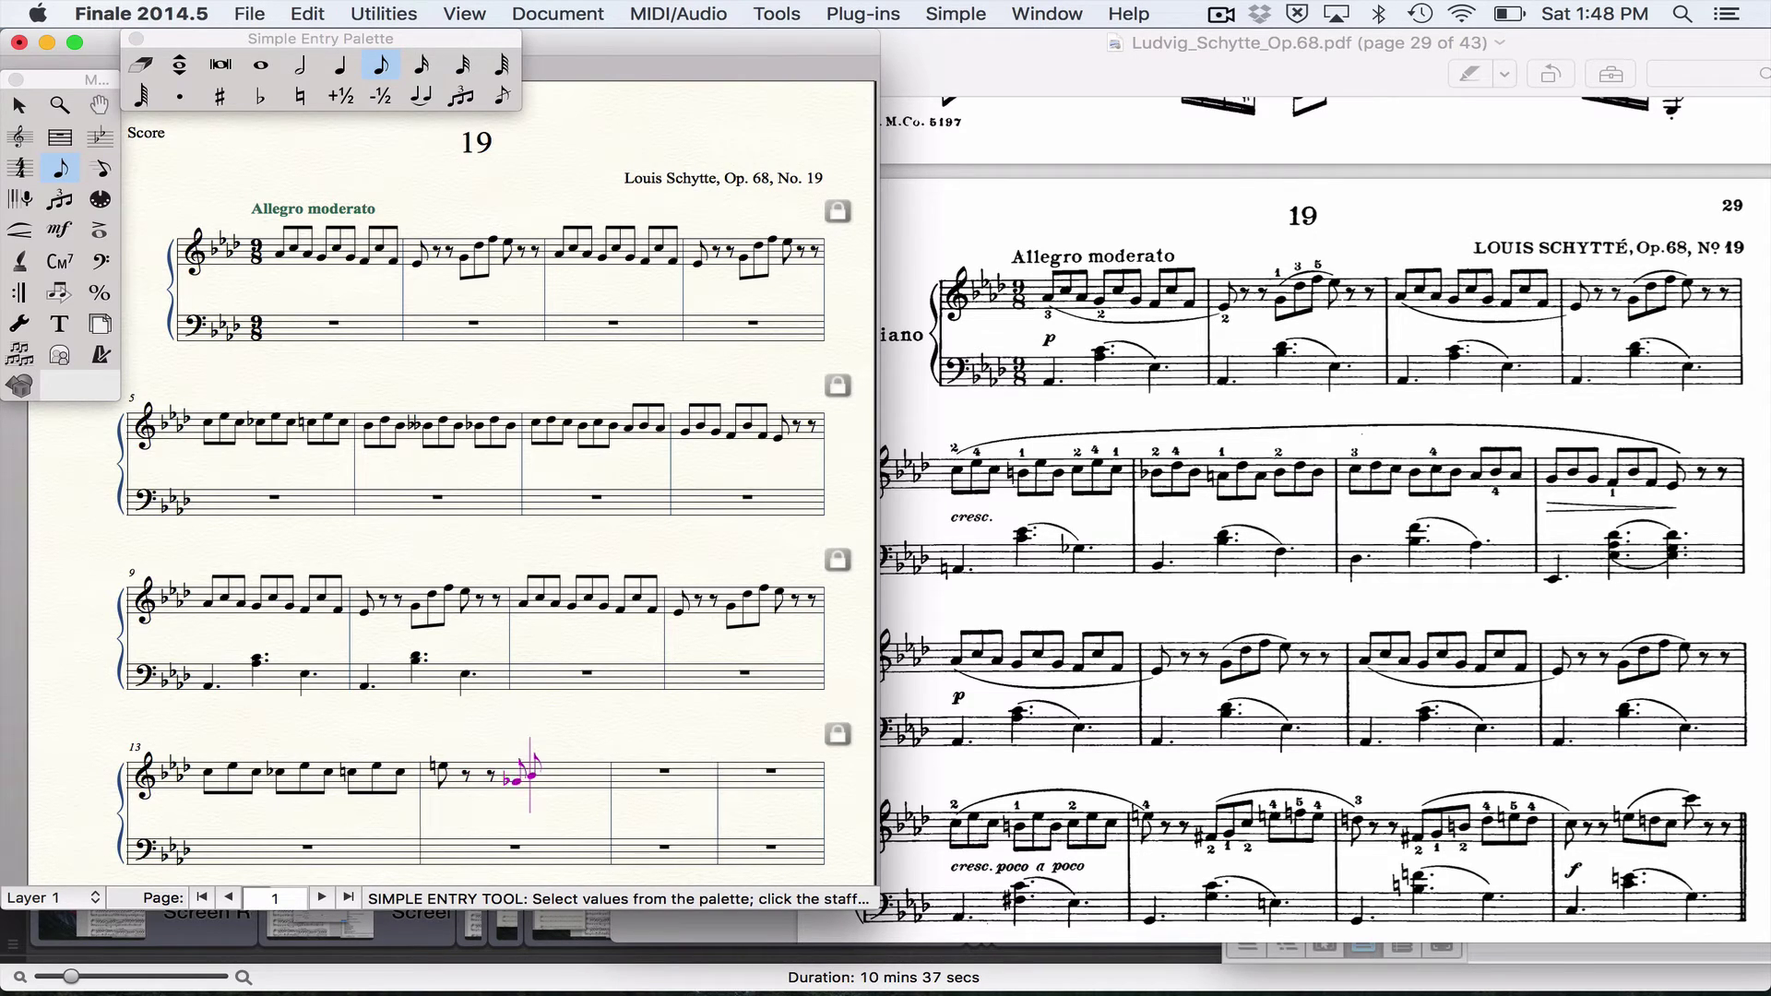
pyautogui.press('b')
pyautogui.press('n')
pyautogui.press('c')
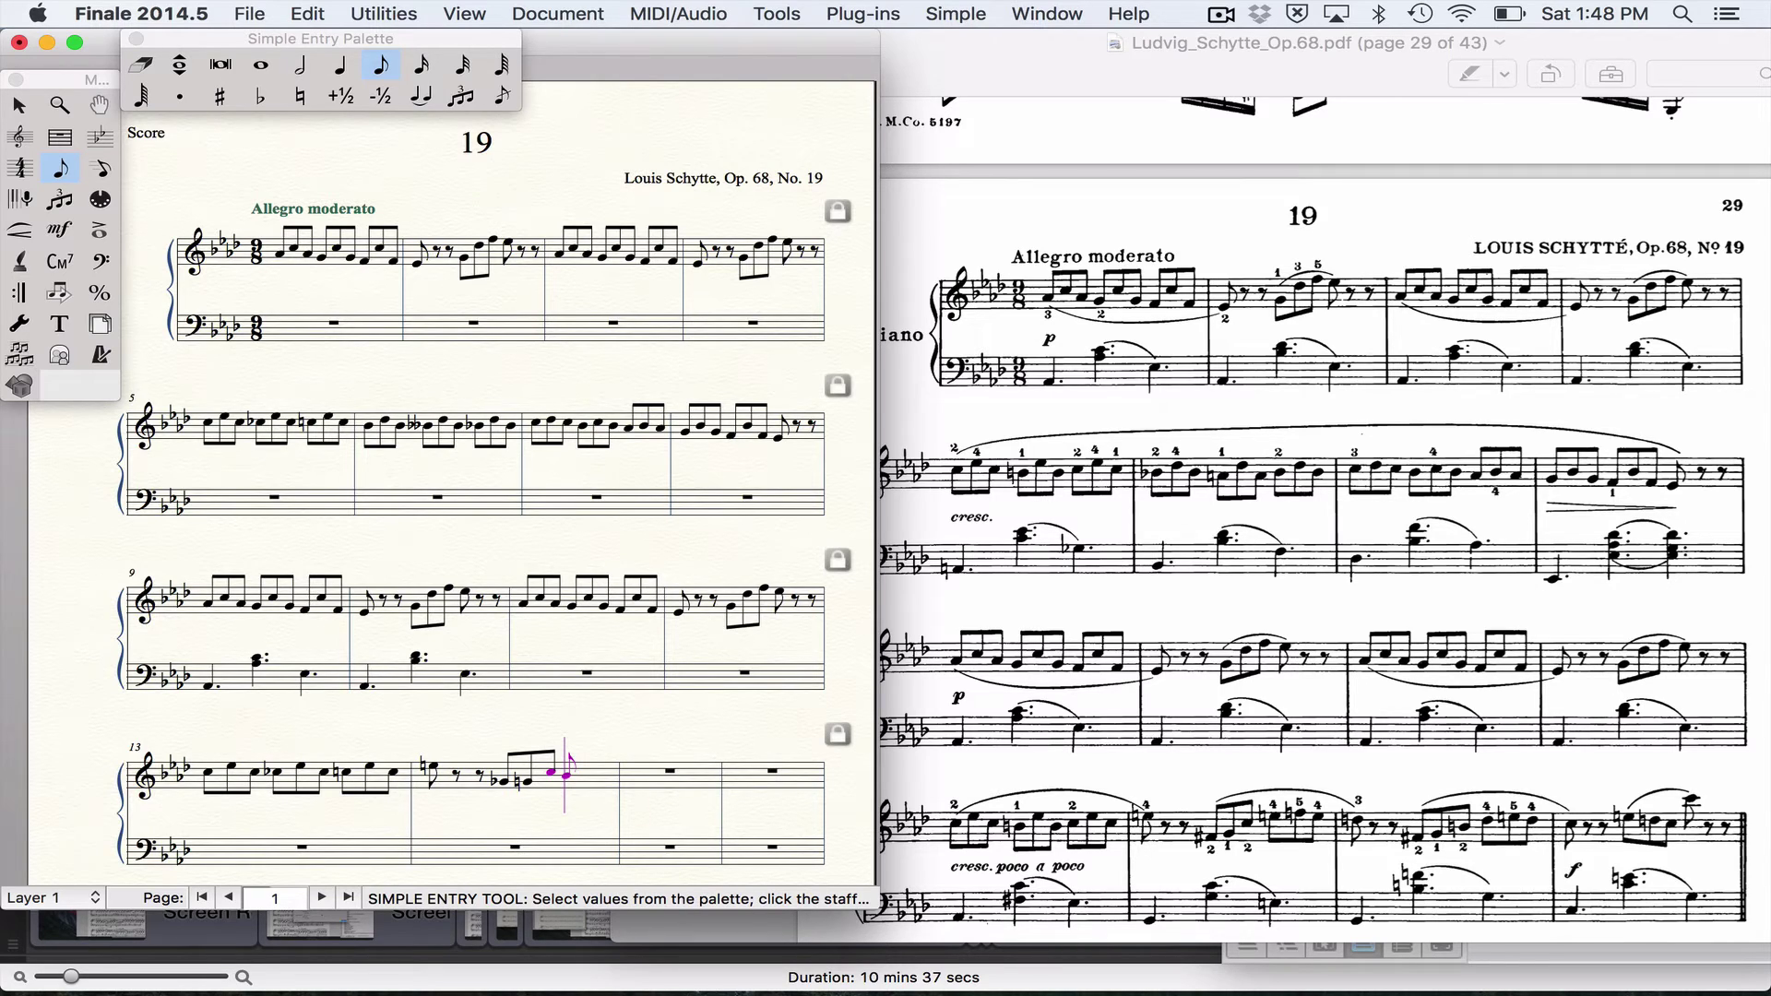
pyautogui.press('Left')
# Sharp a measure 14 note and add the remaining C and D melody notes.
pyautogui.press('9')
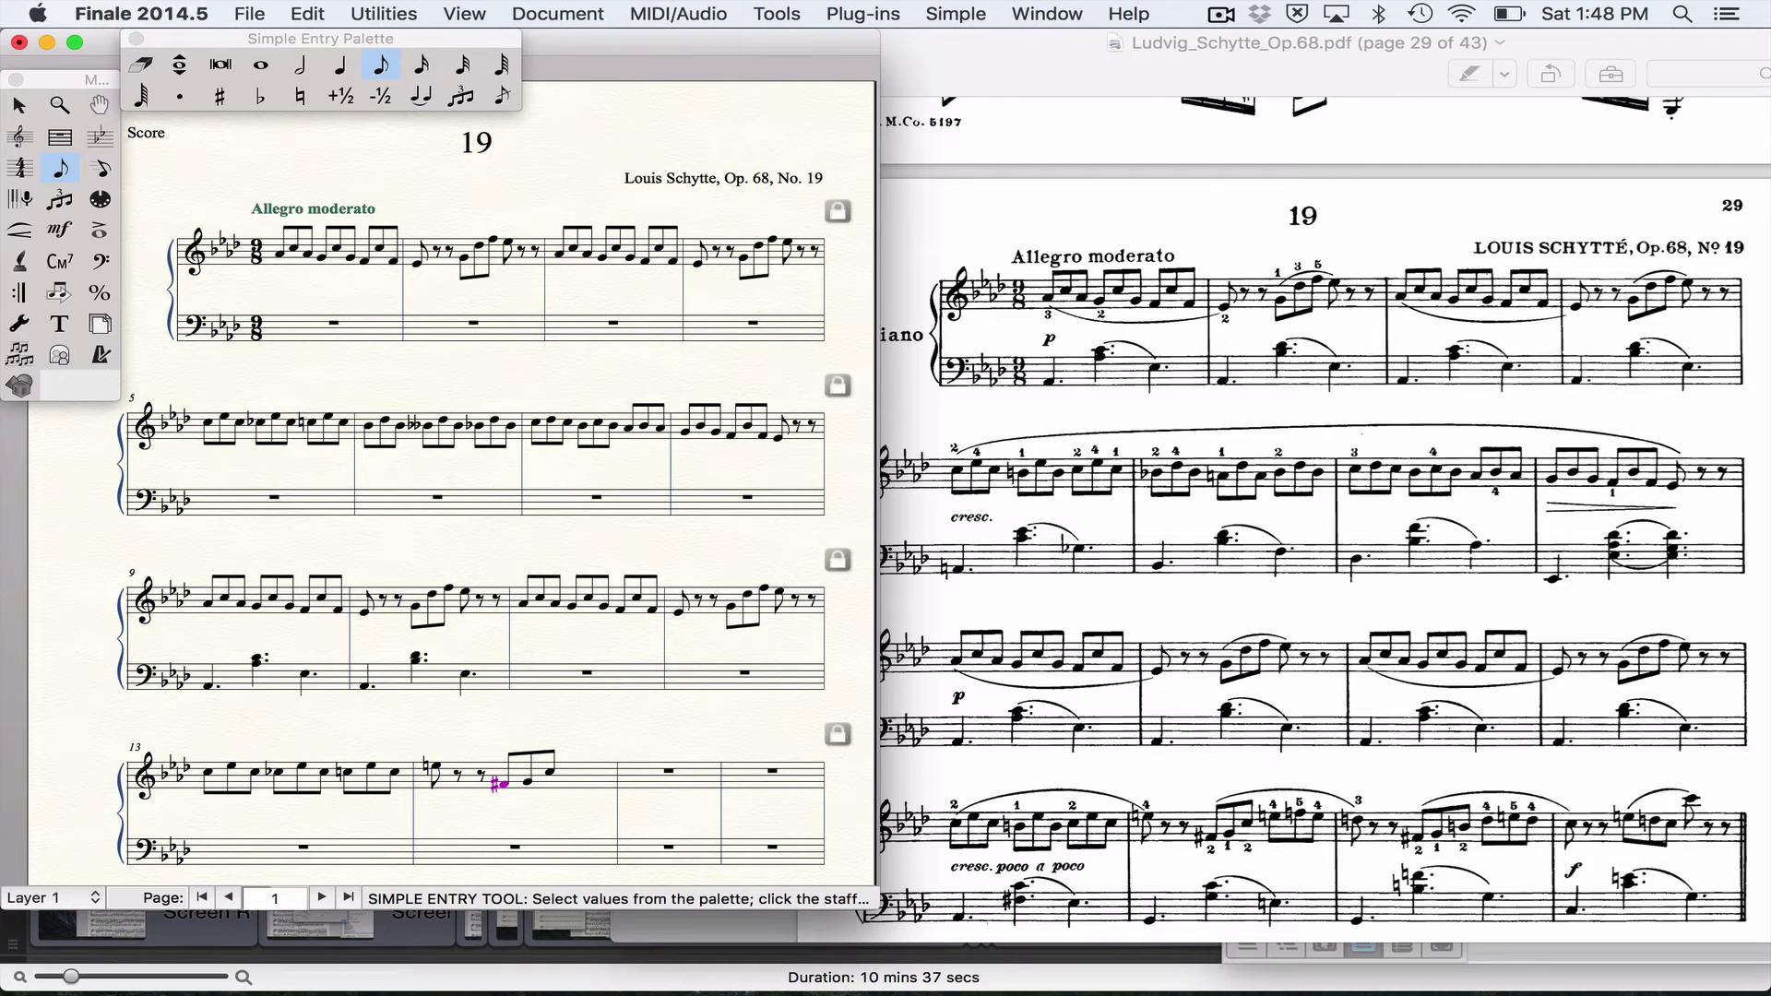
pyautogui.press('Left')
pyautogui.press('Left')
pyautogui.press('Left')
pyautogui.press('Left')
pyautogui.press('Left')
pyautogui.press('Right')
pyautogui.press('Right')
pyautogui.press('Right')
pyautogui.press('Right')
pyautogui.press('Right')
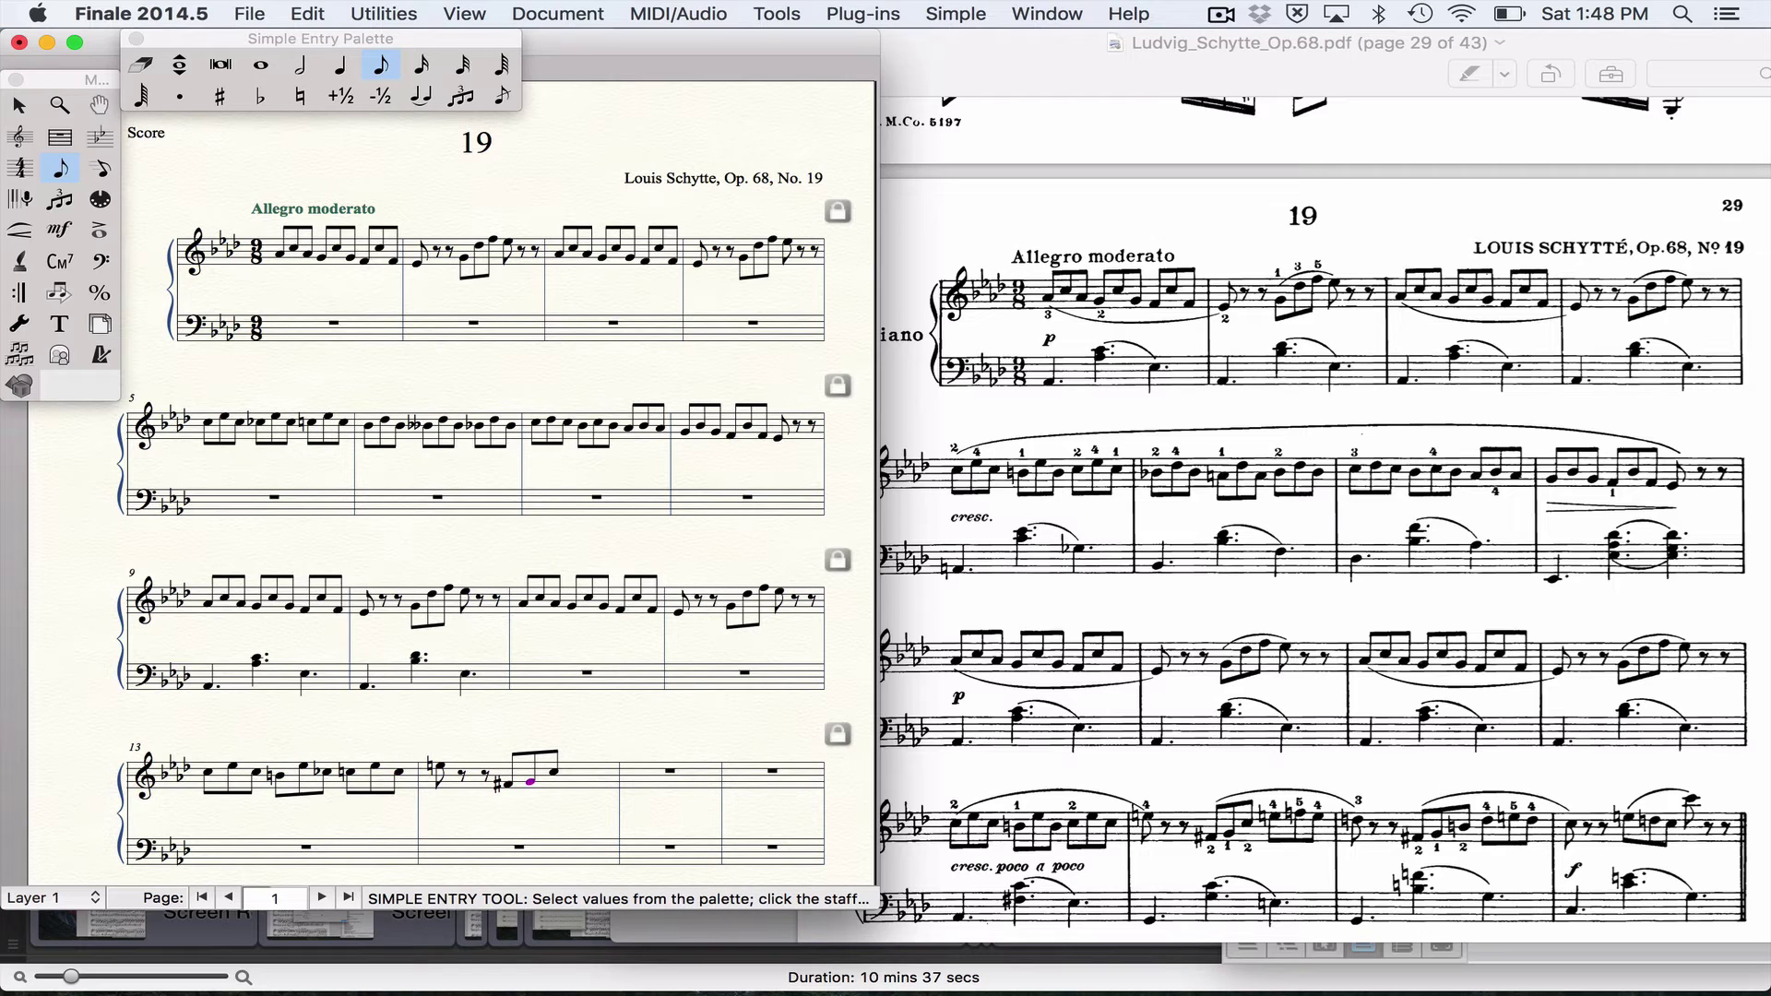
pyautogui.press('Right')
pyautogui.press('c')
pyautogui.press('d')
pyautogui.press('d')
pyautogui.press('d')
# Replace the flats on measure 14's last notes with unparenthesized naturals.
pyautogui.press('Left')
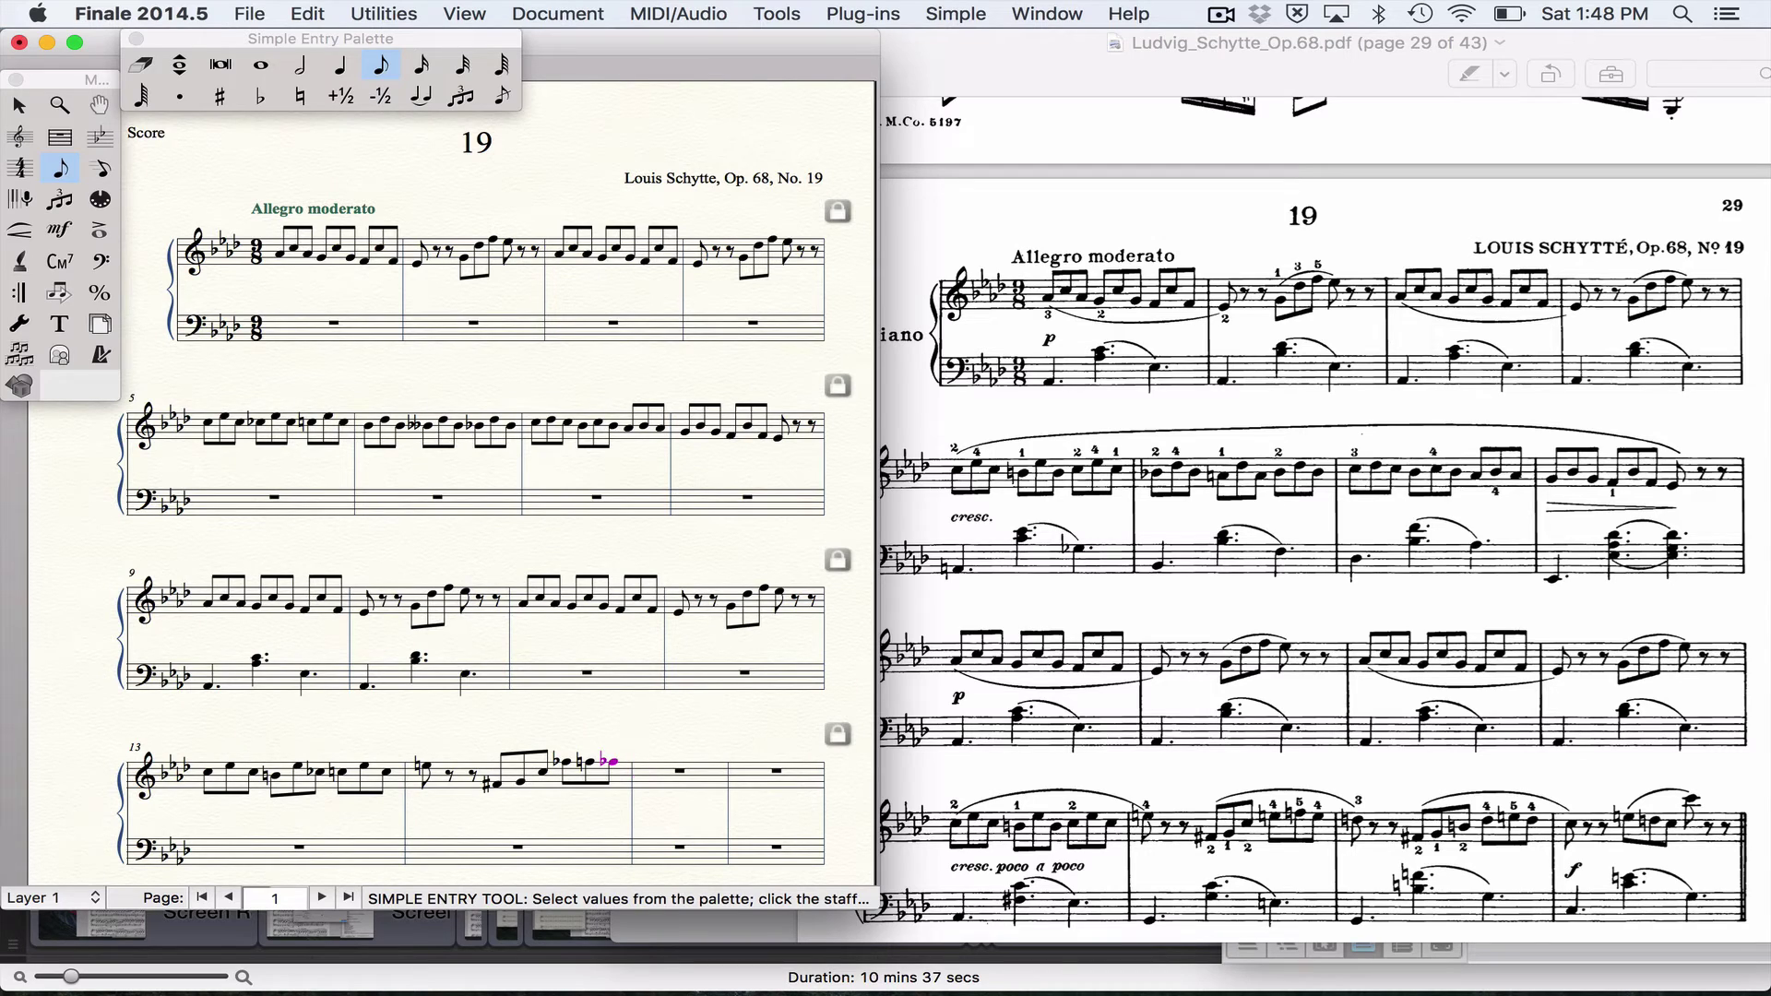
pyautogui.press('Left')
pyautogui.press('Left')
pyautogui.press('Down')
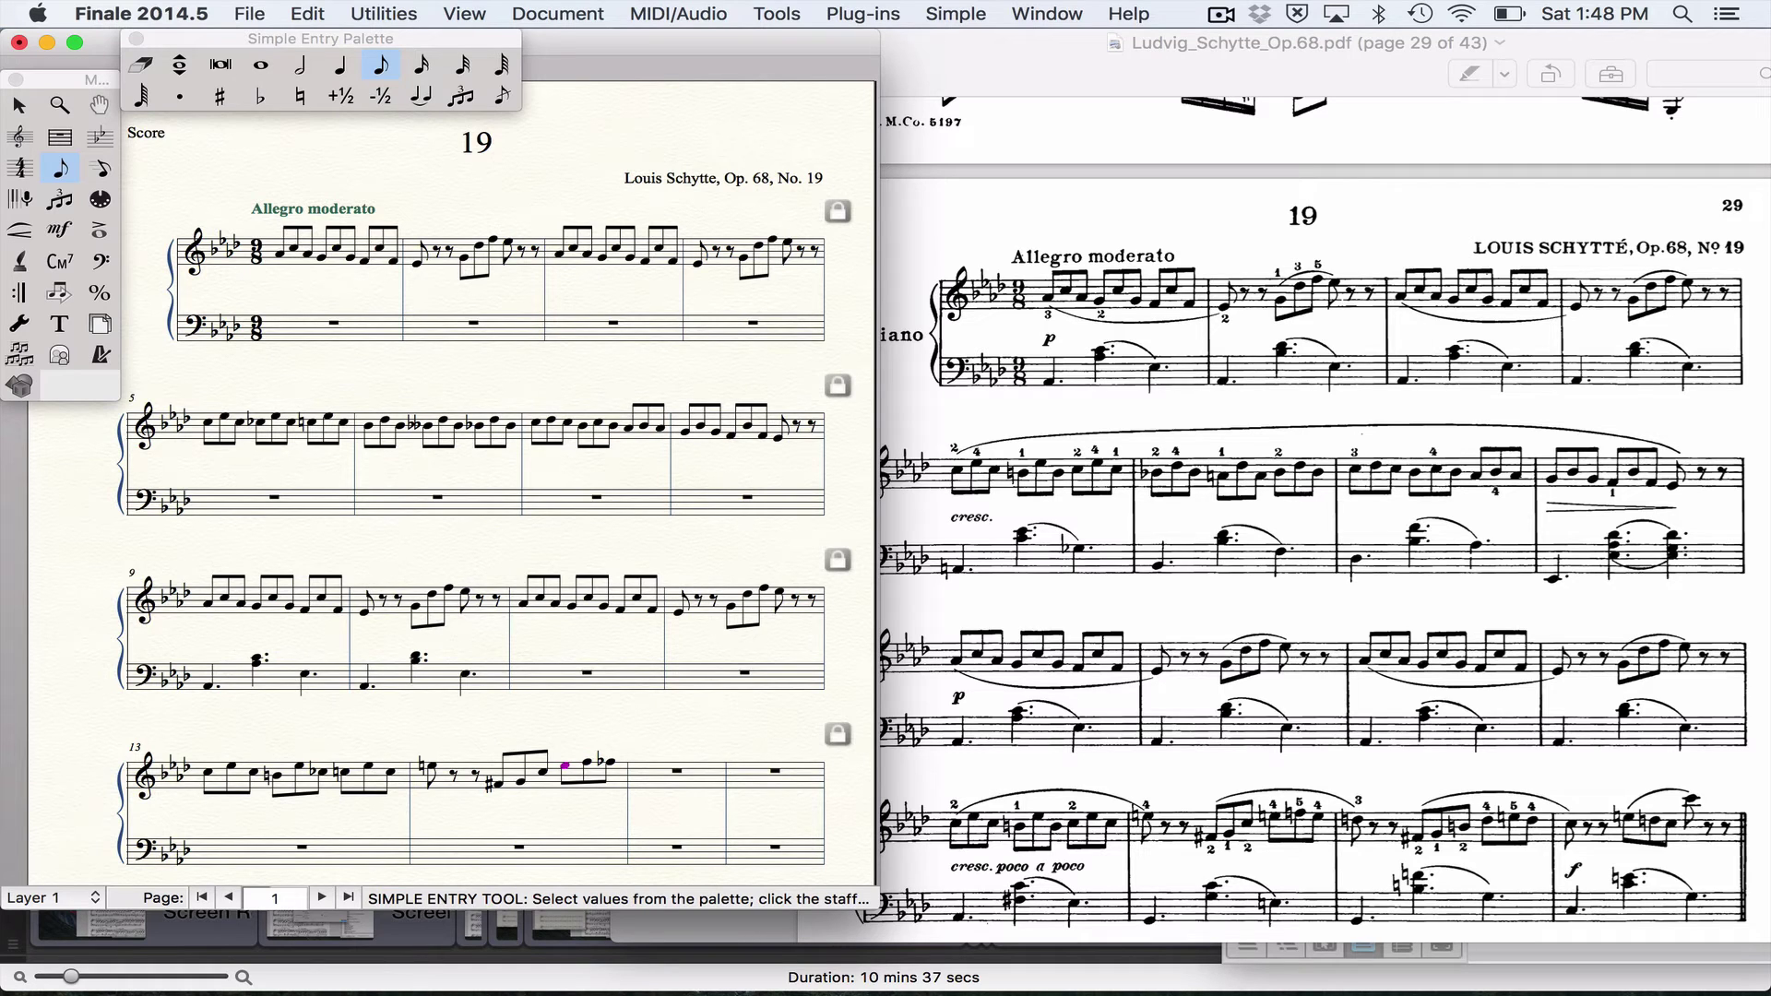
pyautogui.press('+')
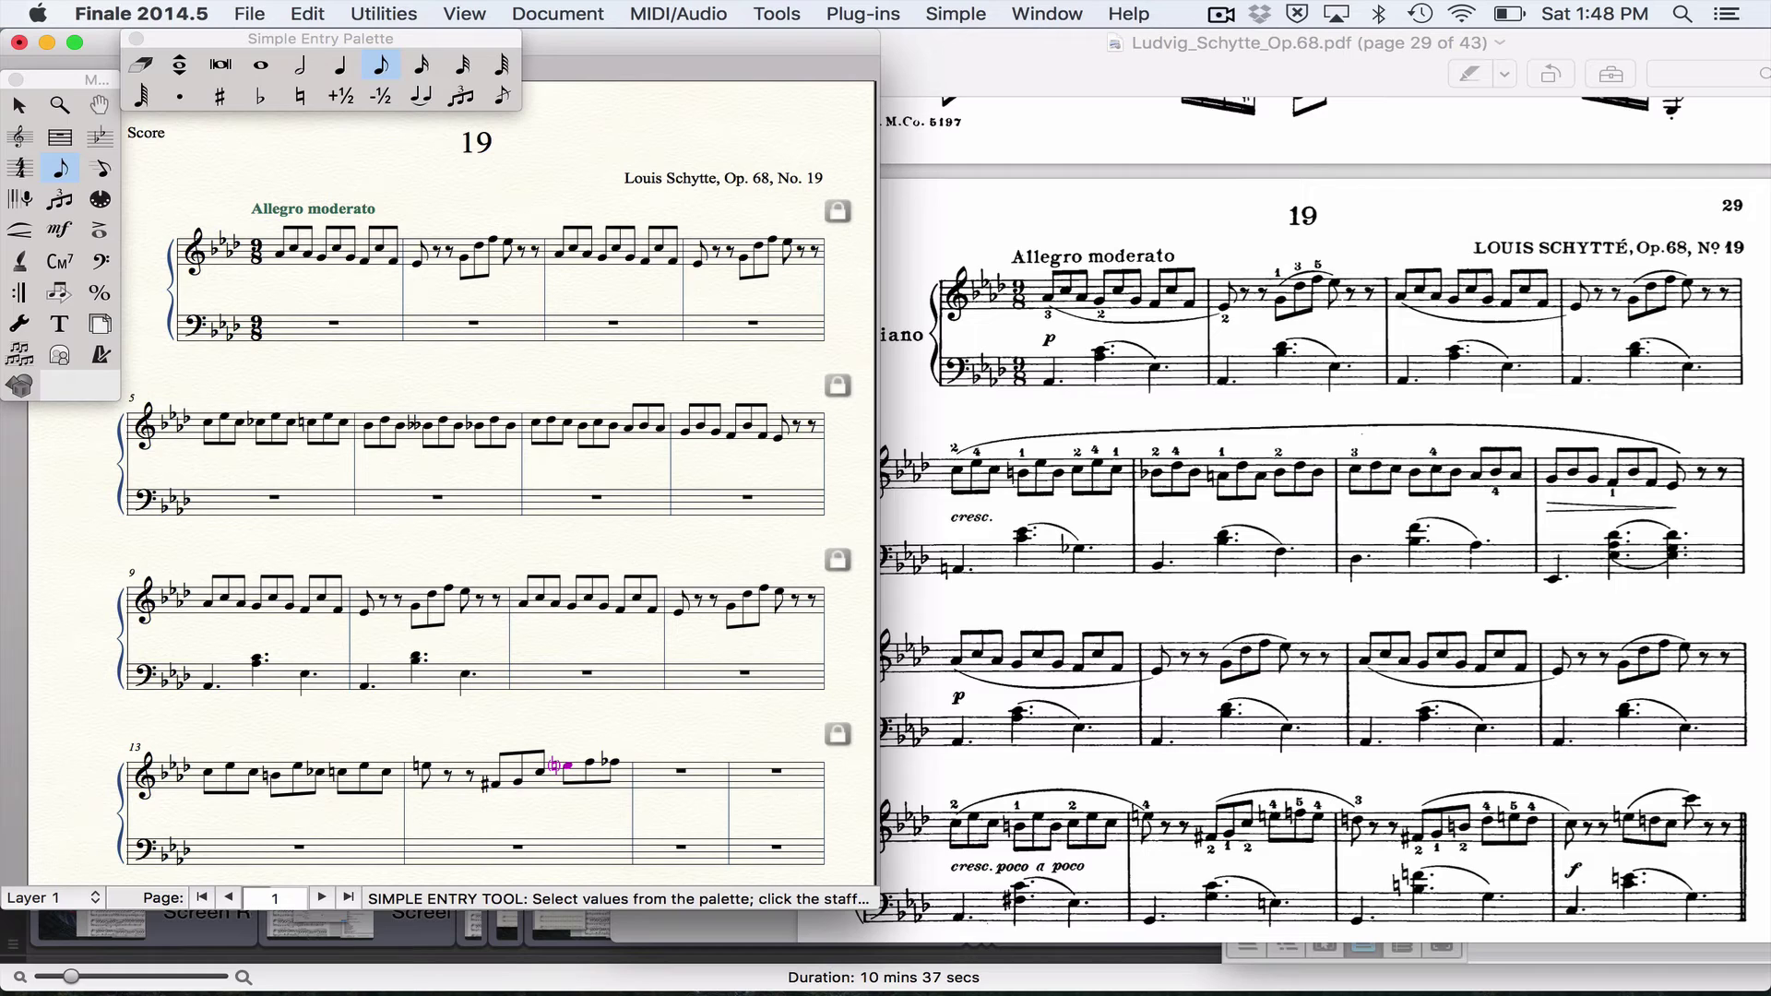
pyautogui.press('p')
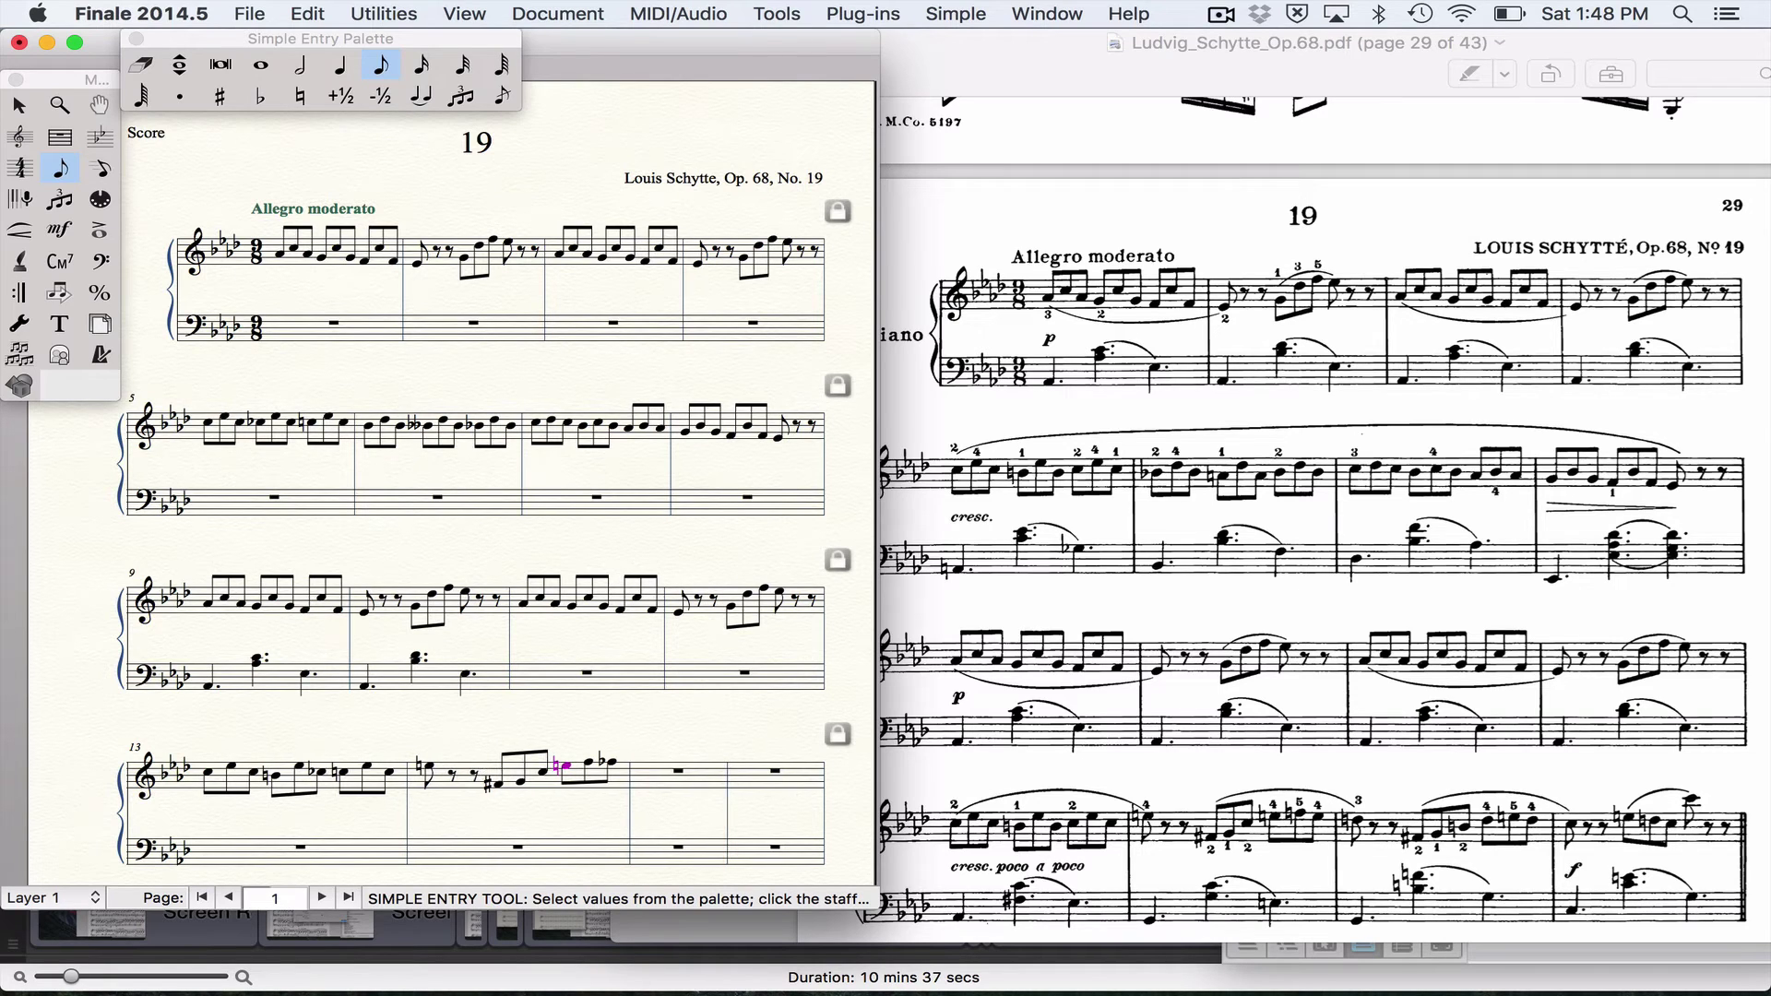
pyautogui.press('Right')
pyautogui.press('+')
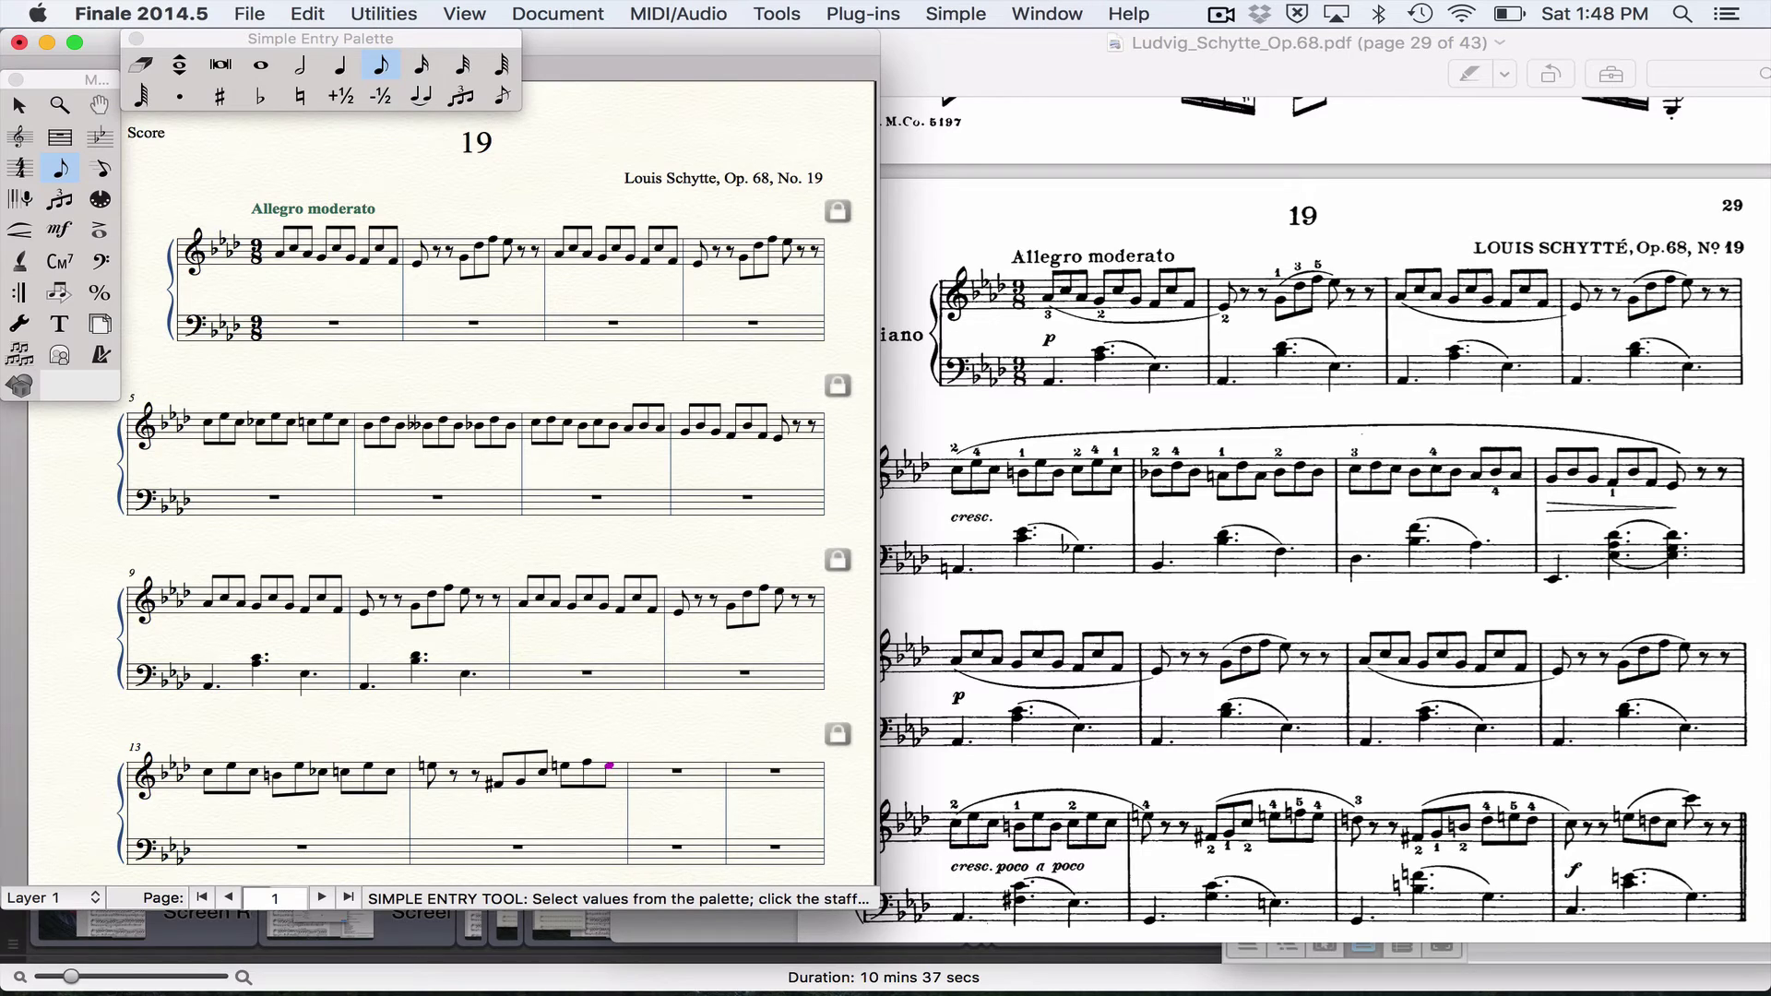
pyautogui.press('*')
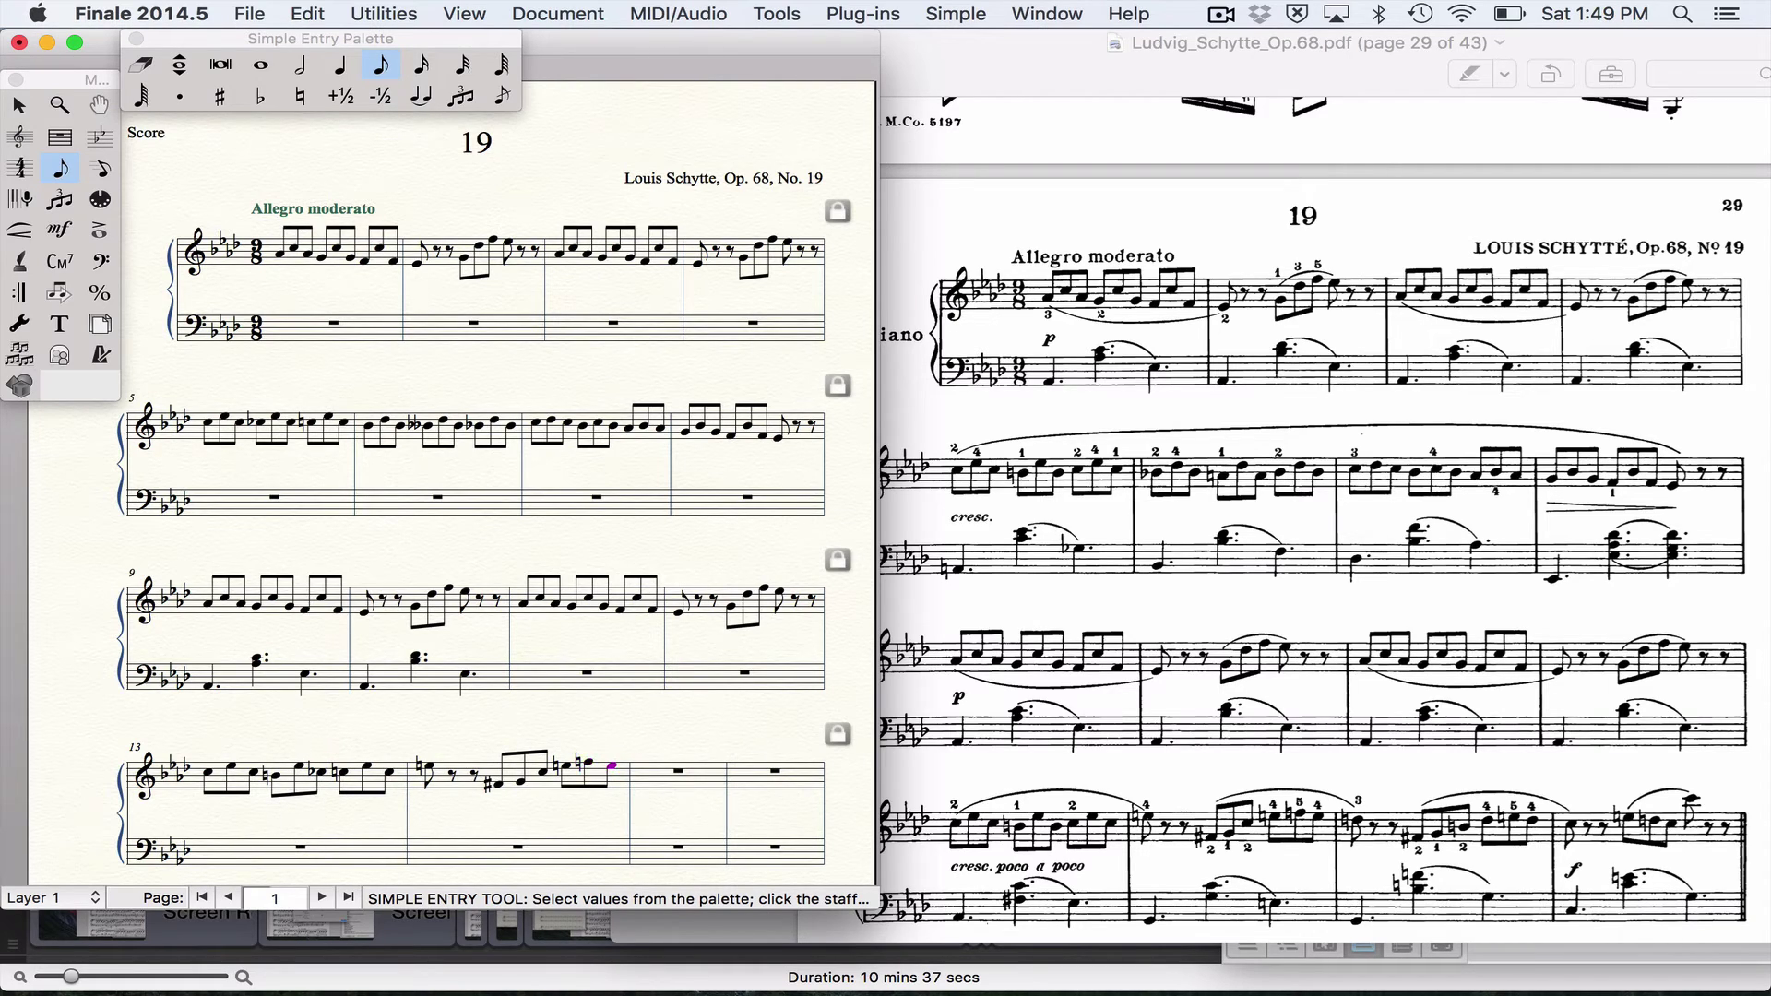
# Start measure 15 with a natural B, an eighth rest, then B and A.
pyautogui.press('b')
pyautogui.press('*')
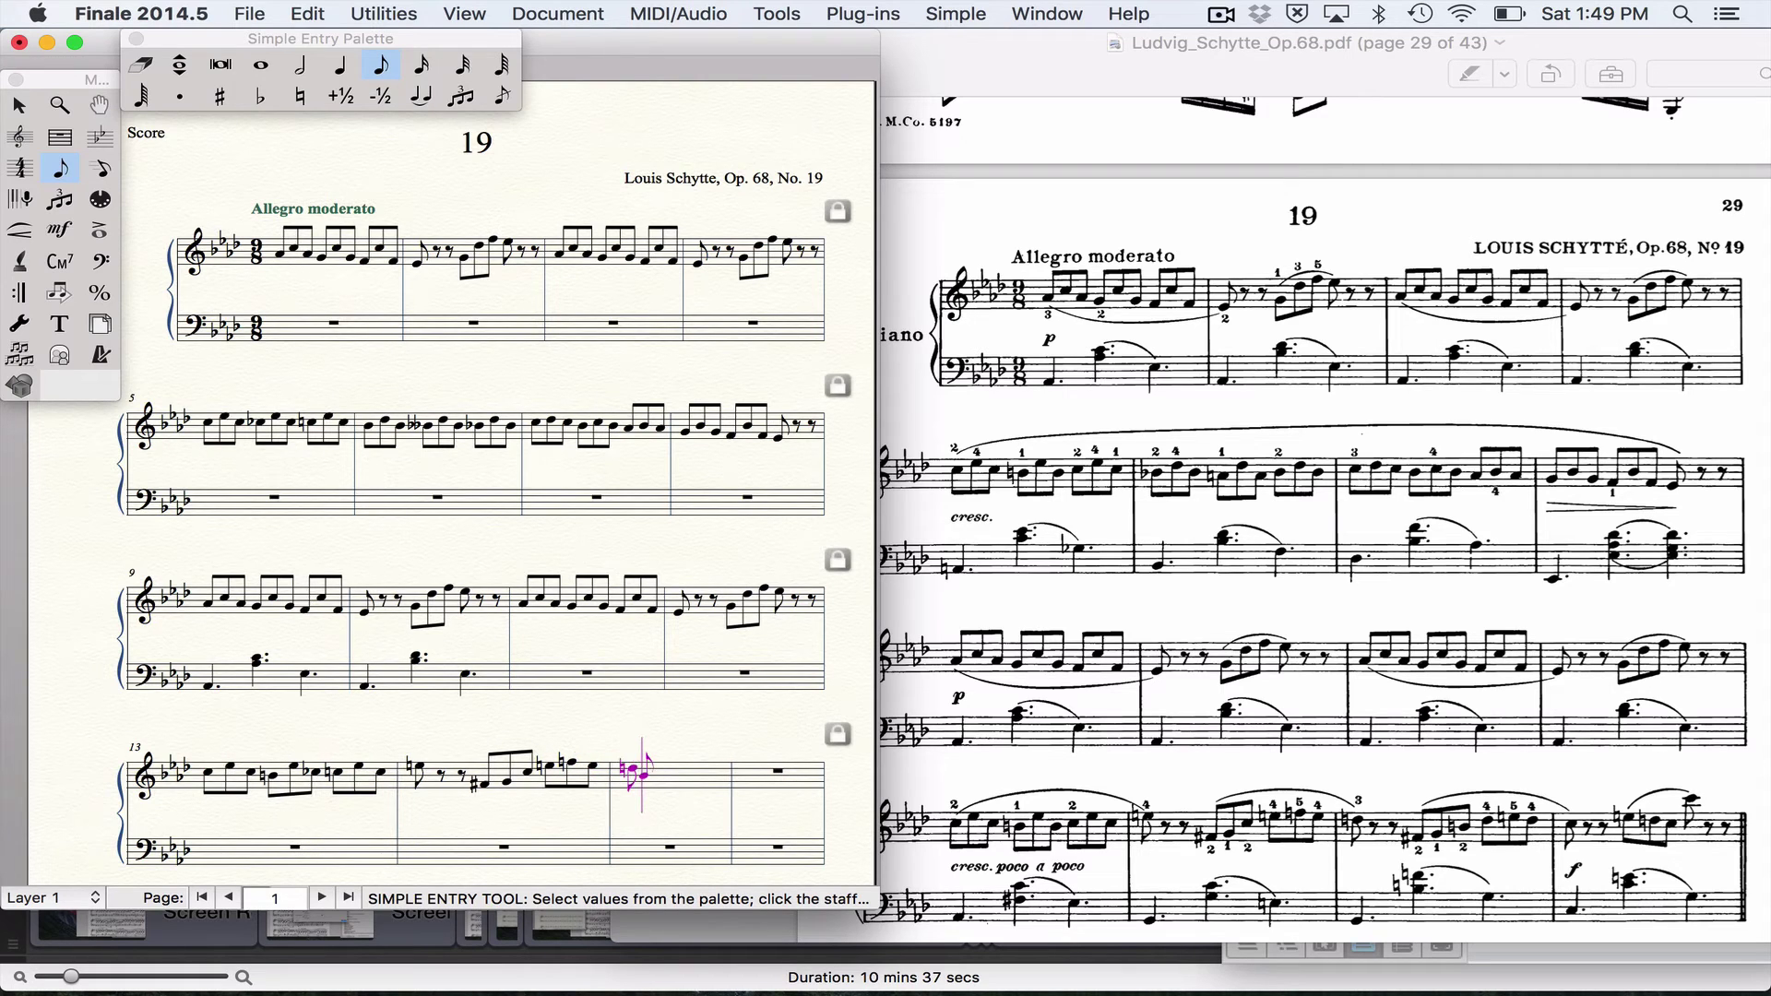
pyautogui.press('BackSpace')
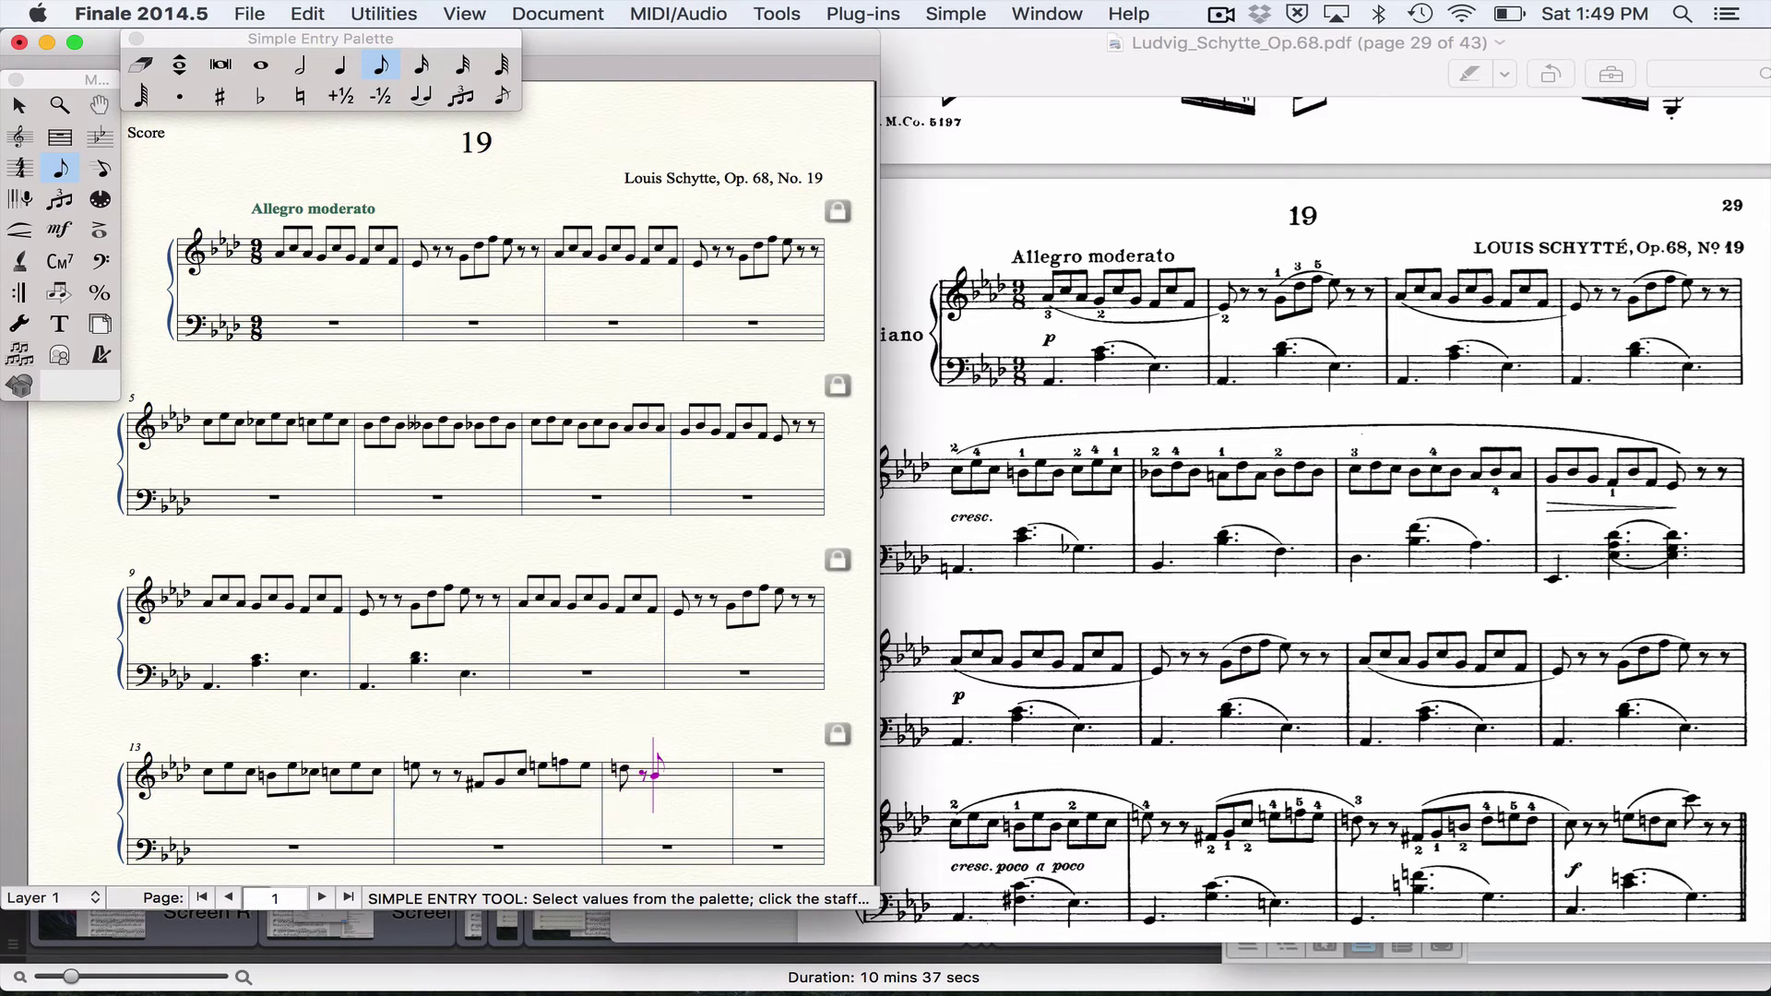
pyautogui.press('b')
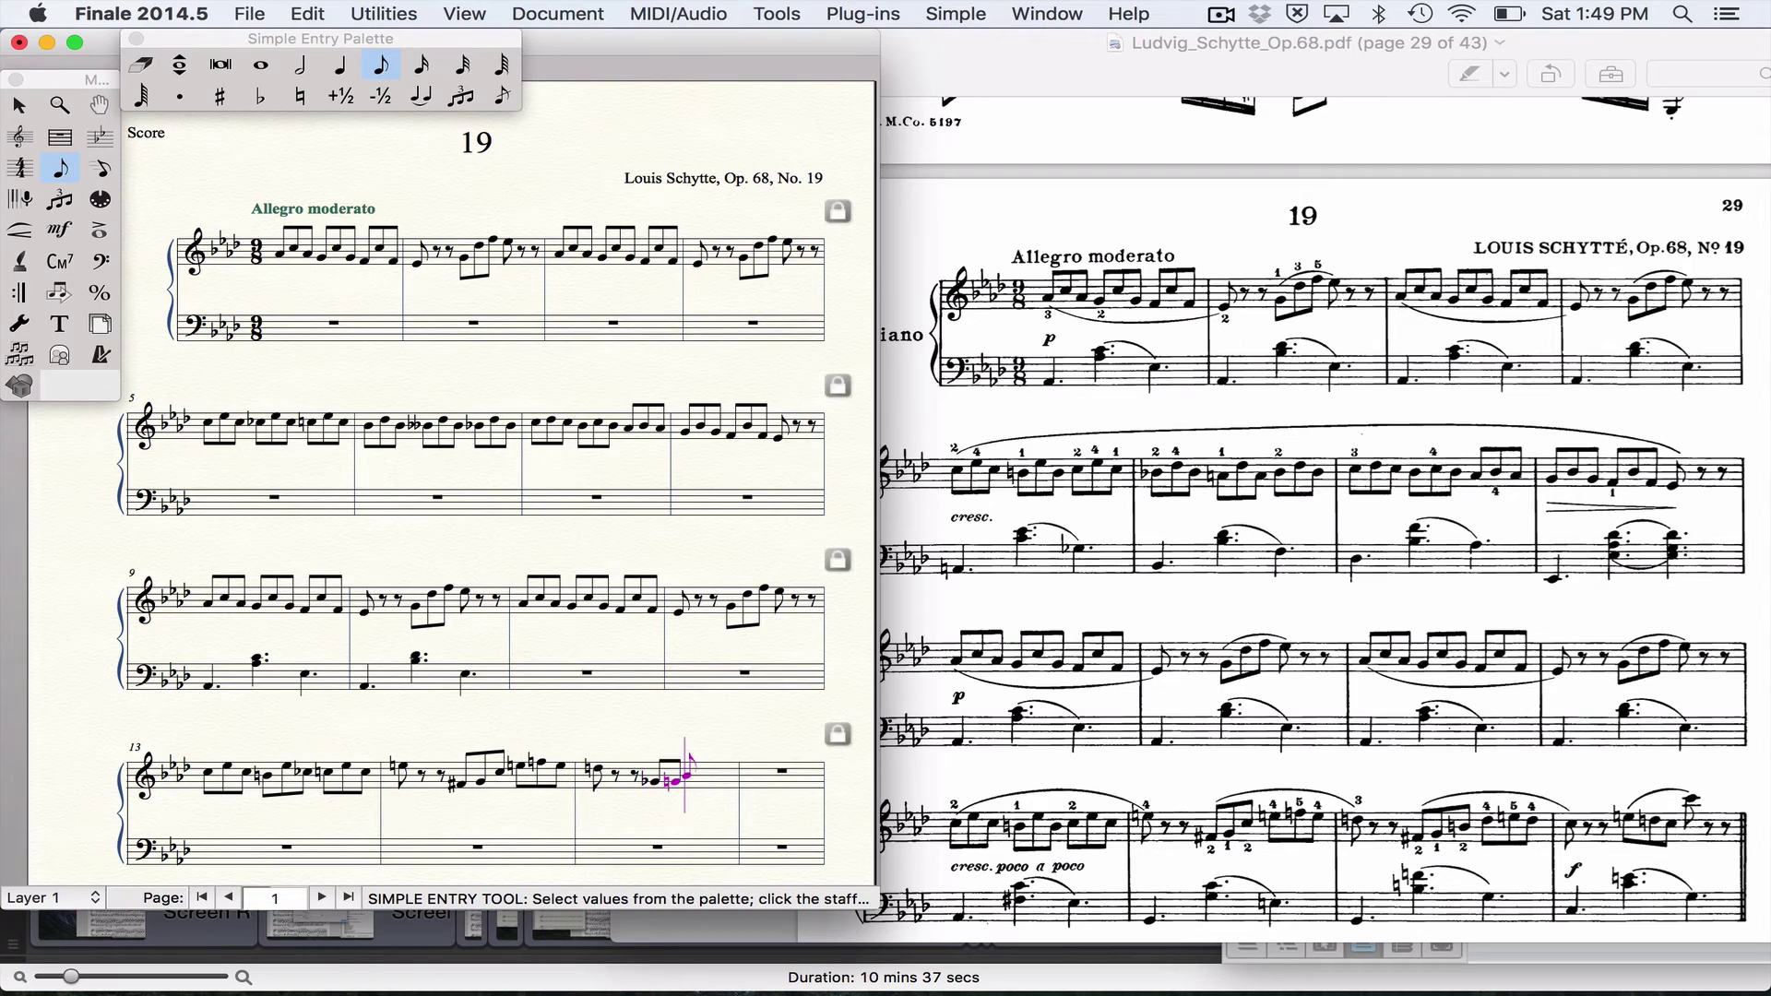
pyautogui.press('a')
pyautogui.press('Left')
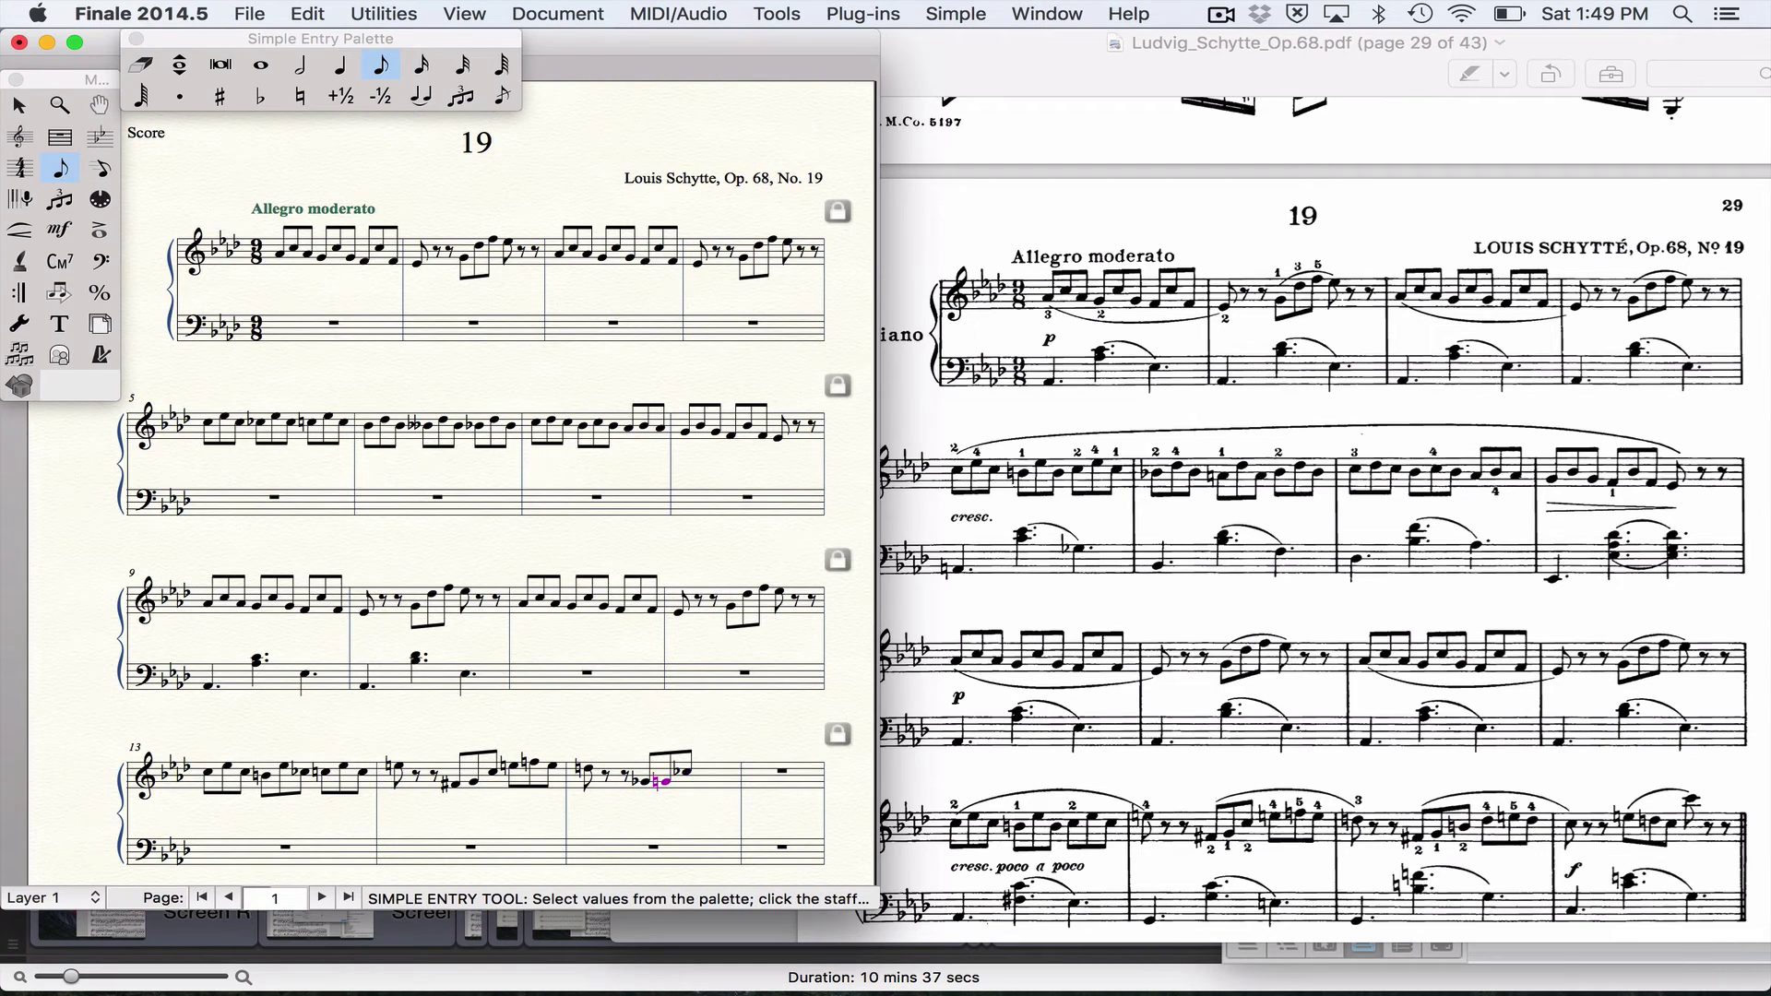
pyautogui.press('Left')
# Make measure 15's notes sharp and natural, and finish it with a flatted last note.
pyautogui.press('+')
pyautogui.press('+')
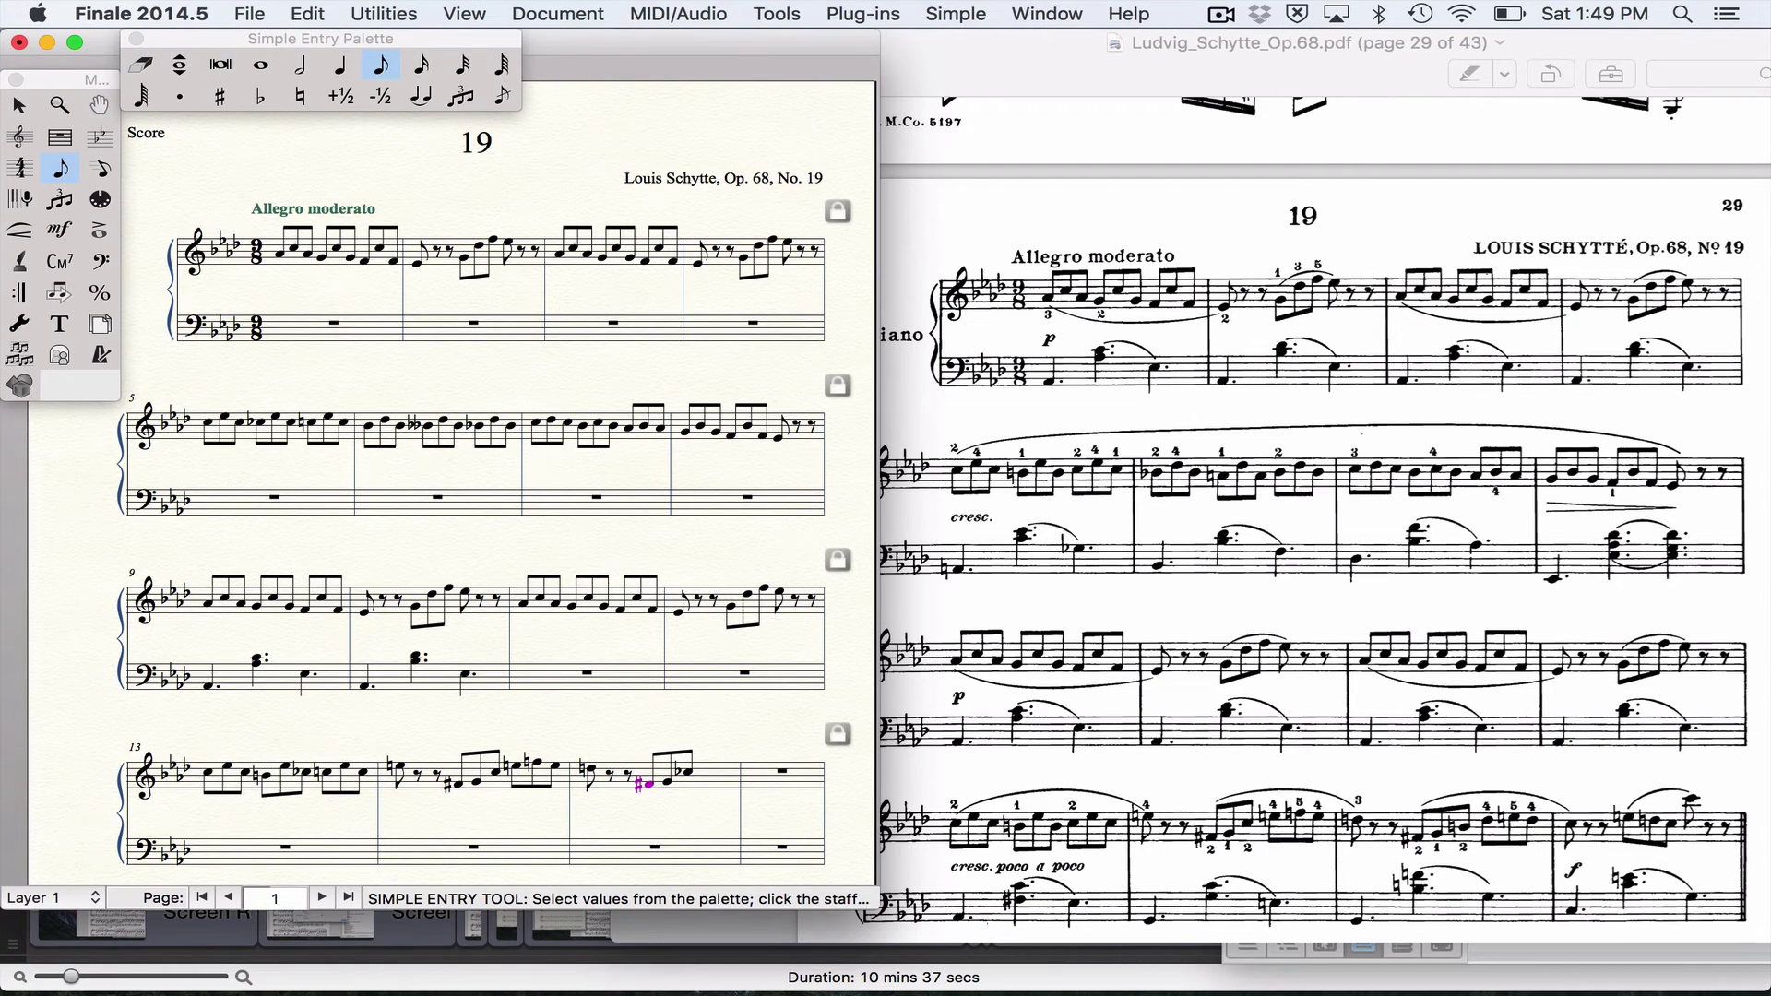
pyautogui.press('Right')
pyautogui.press('+')
pyautogui.press('Return')
pyautogui.press('Return')
pyautogui.press('-')
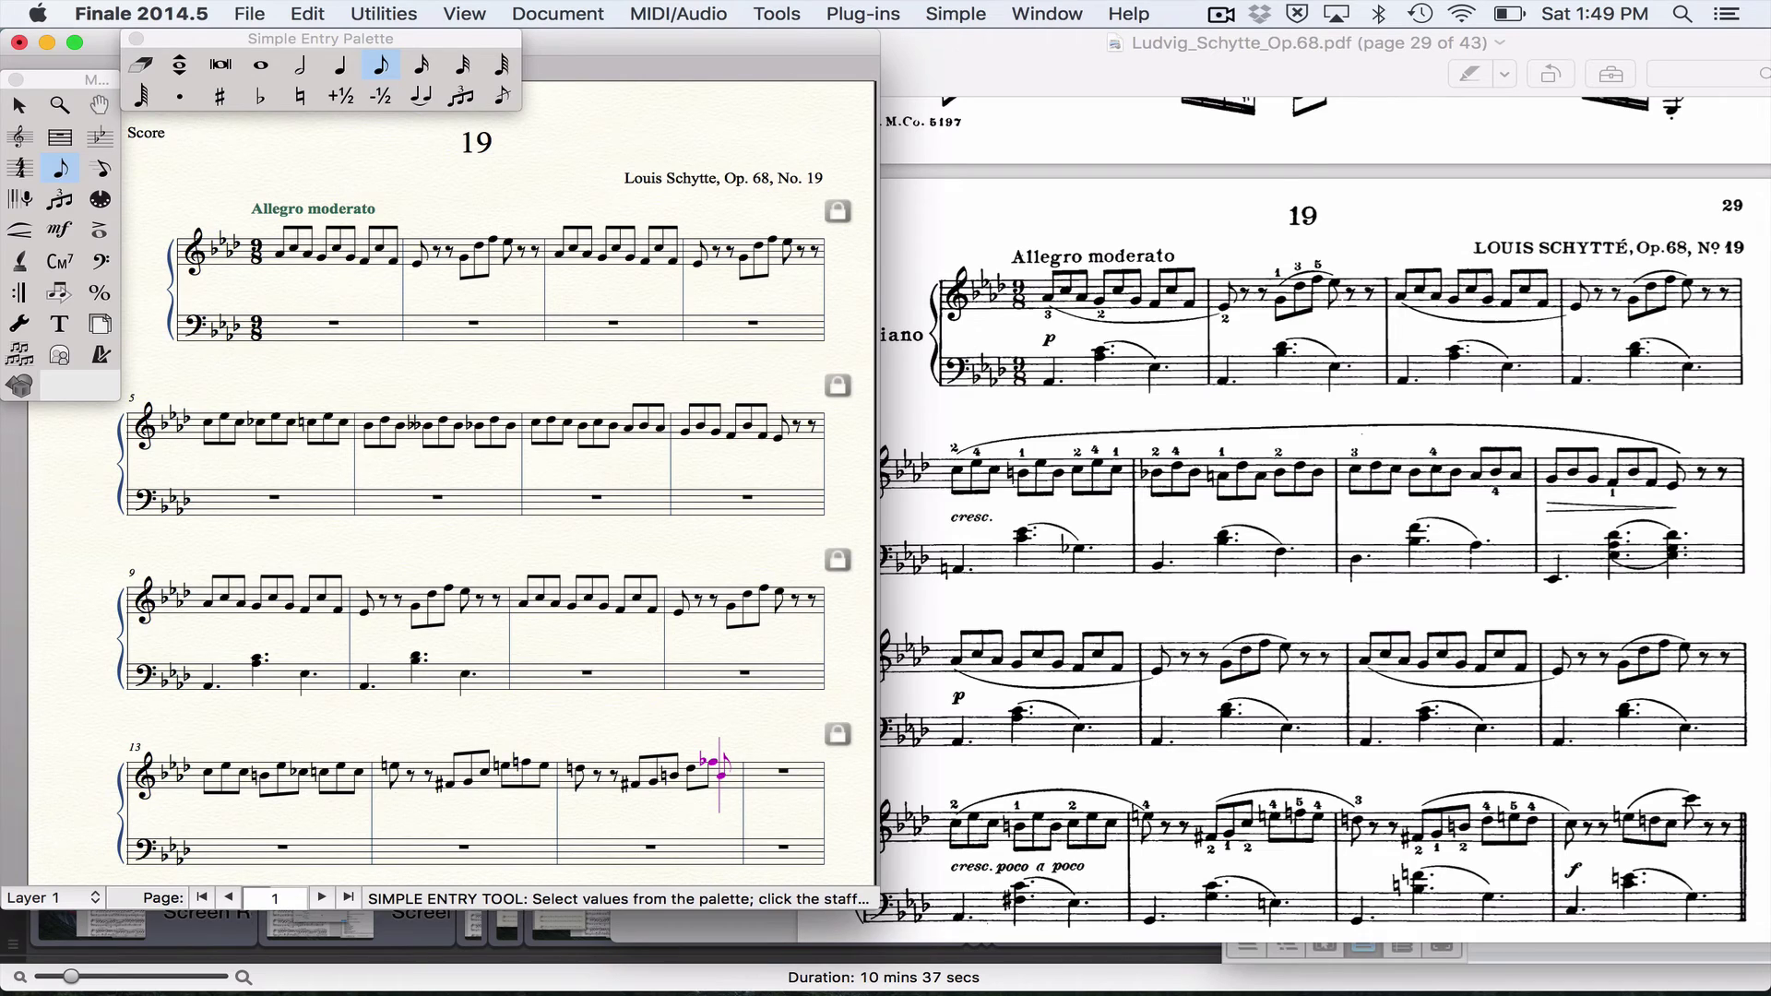
pyautogui.press('Return')
# Enter measure 16: an accidental note, two eighth rests, a natural eighth and a raised G.
pyautogui.press('-')
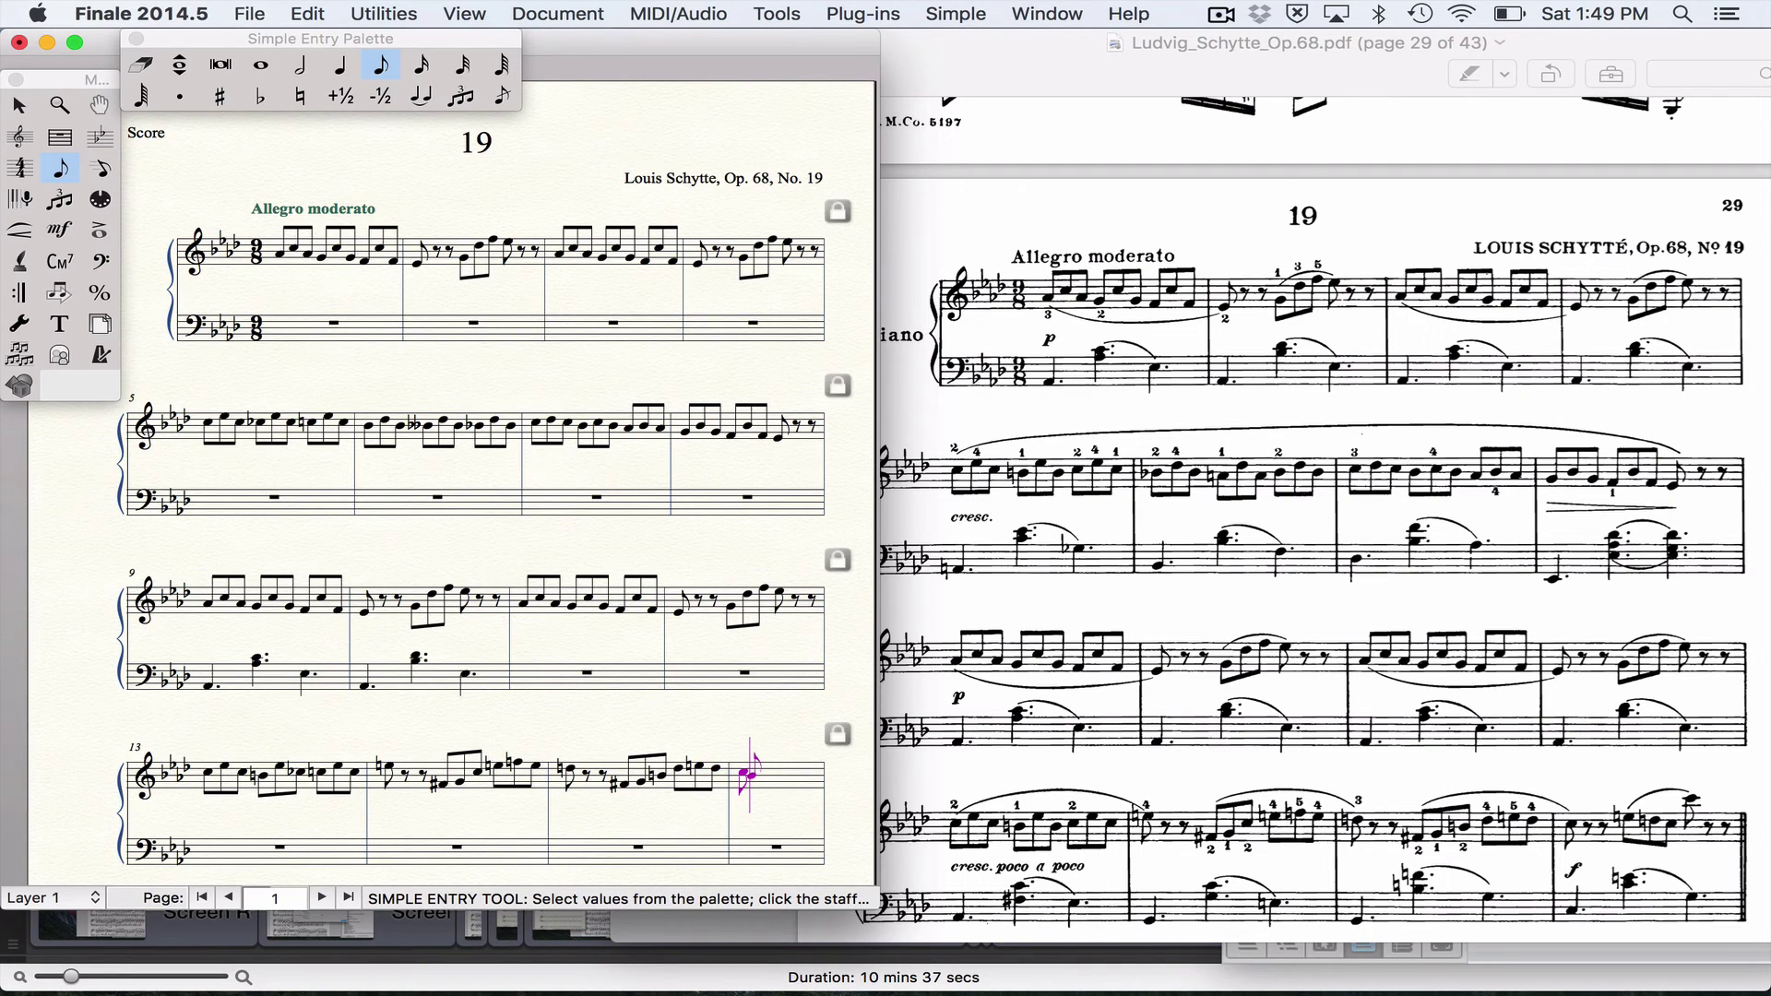
pyautogui.press('Return')
pyautogui.press('BackSpace')
pyautogui.press('BackSpace')
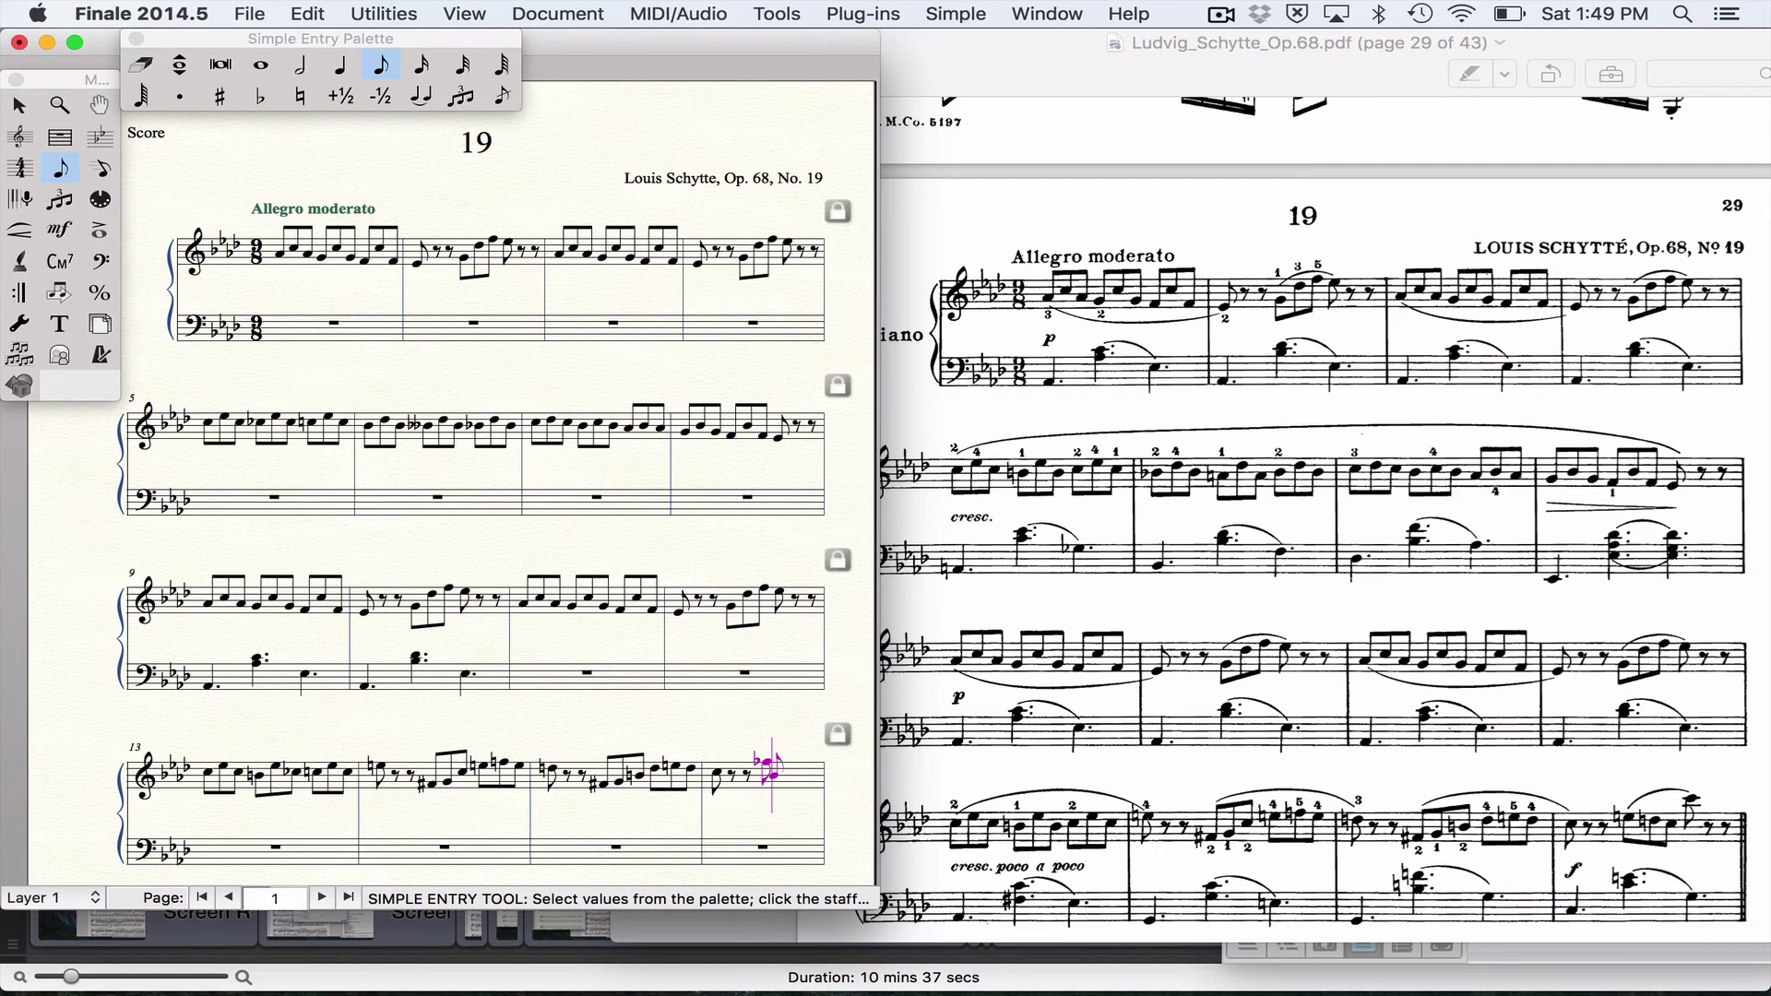
pyautogui.press('n')
pyautogui.press('Return')
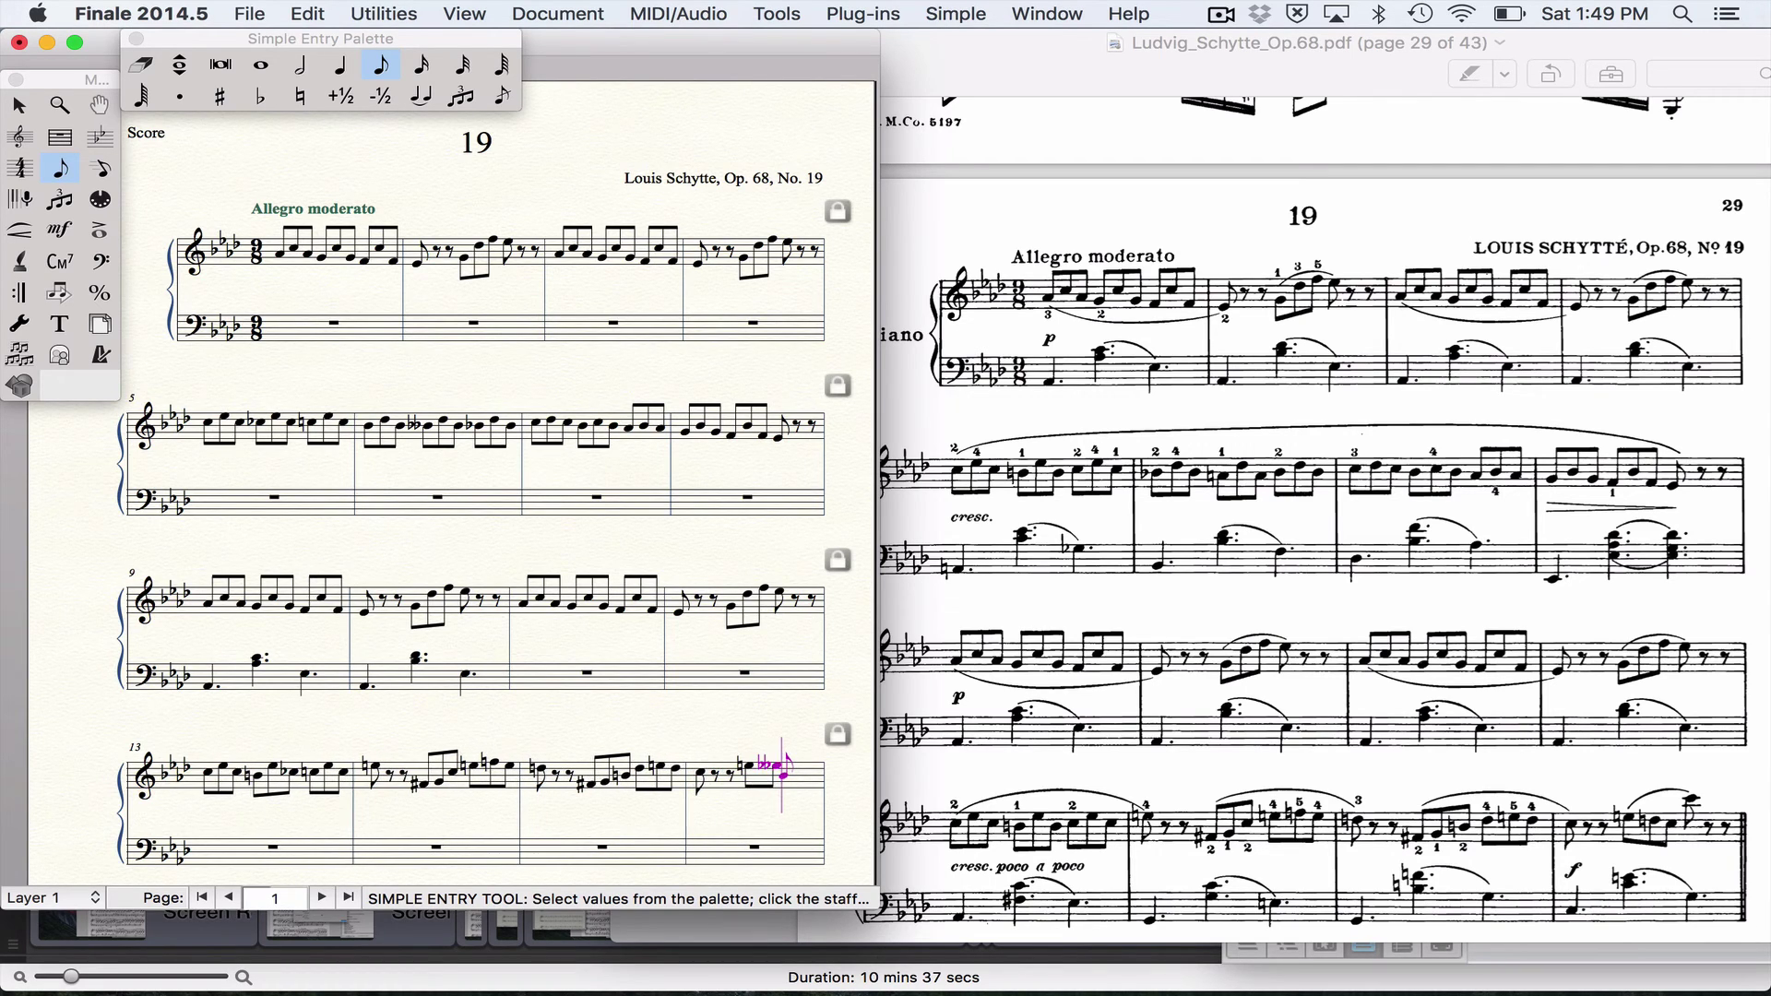
pyautogui.press('Return')
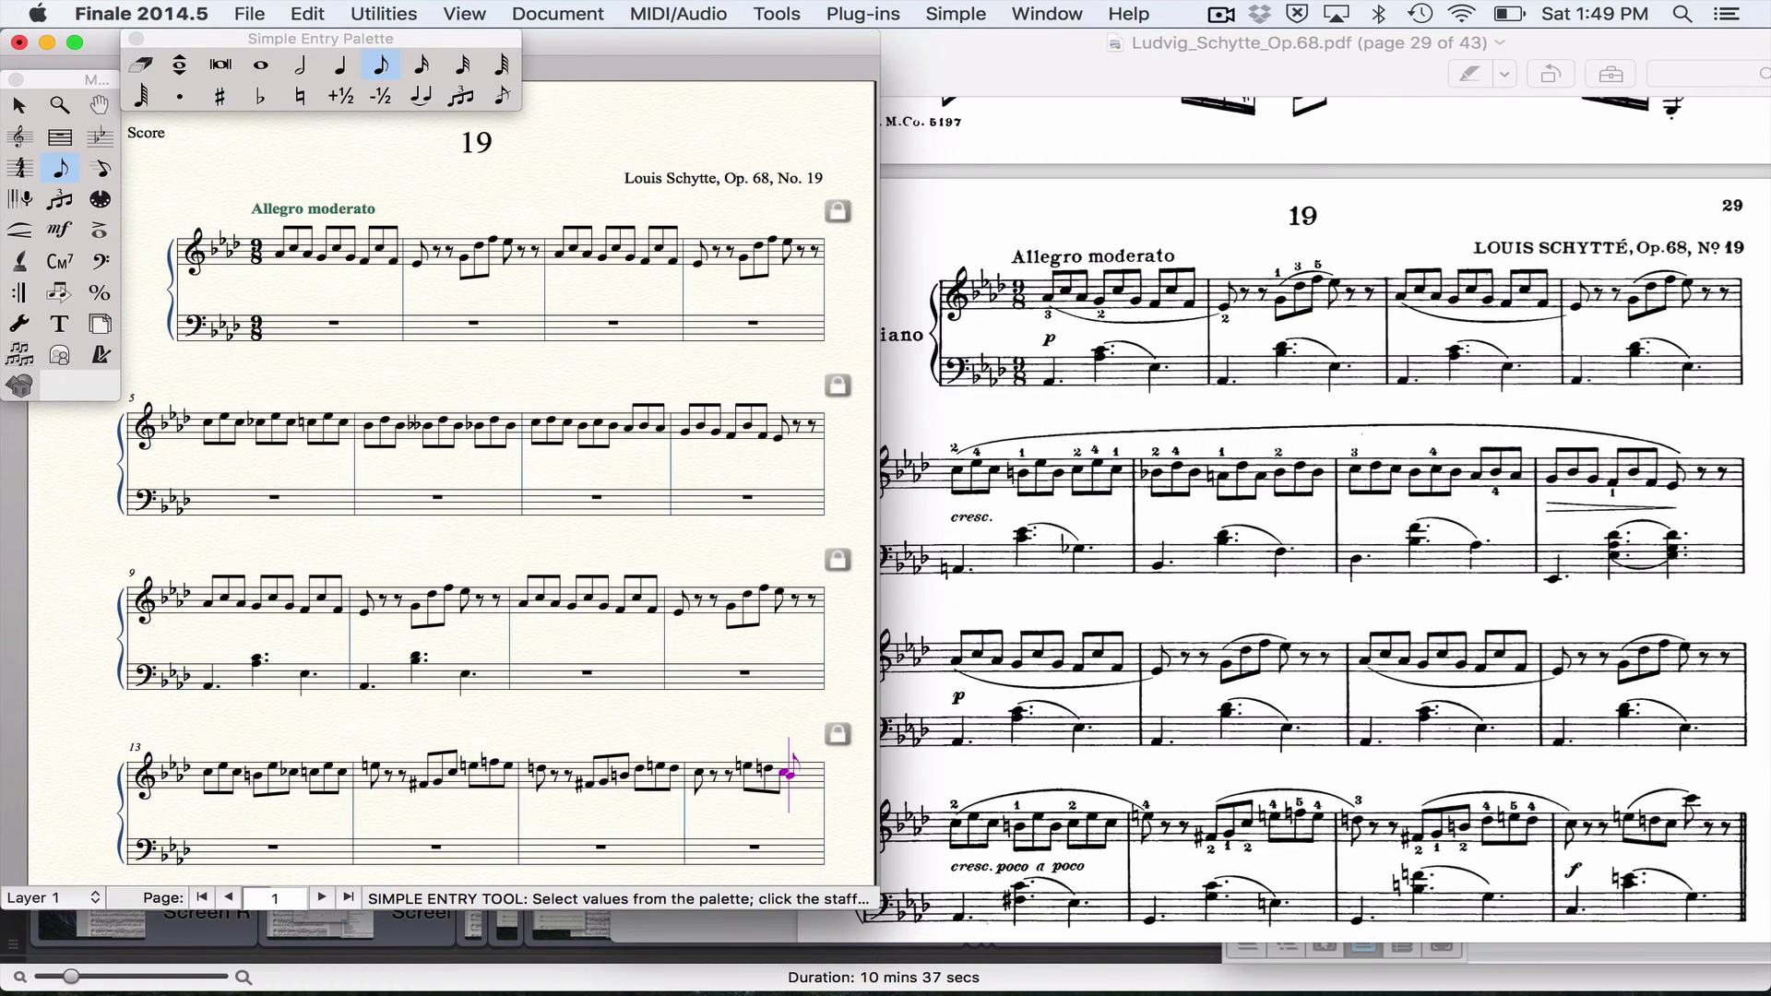
pyautogui.press('g')
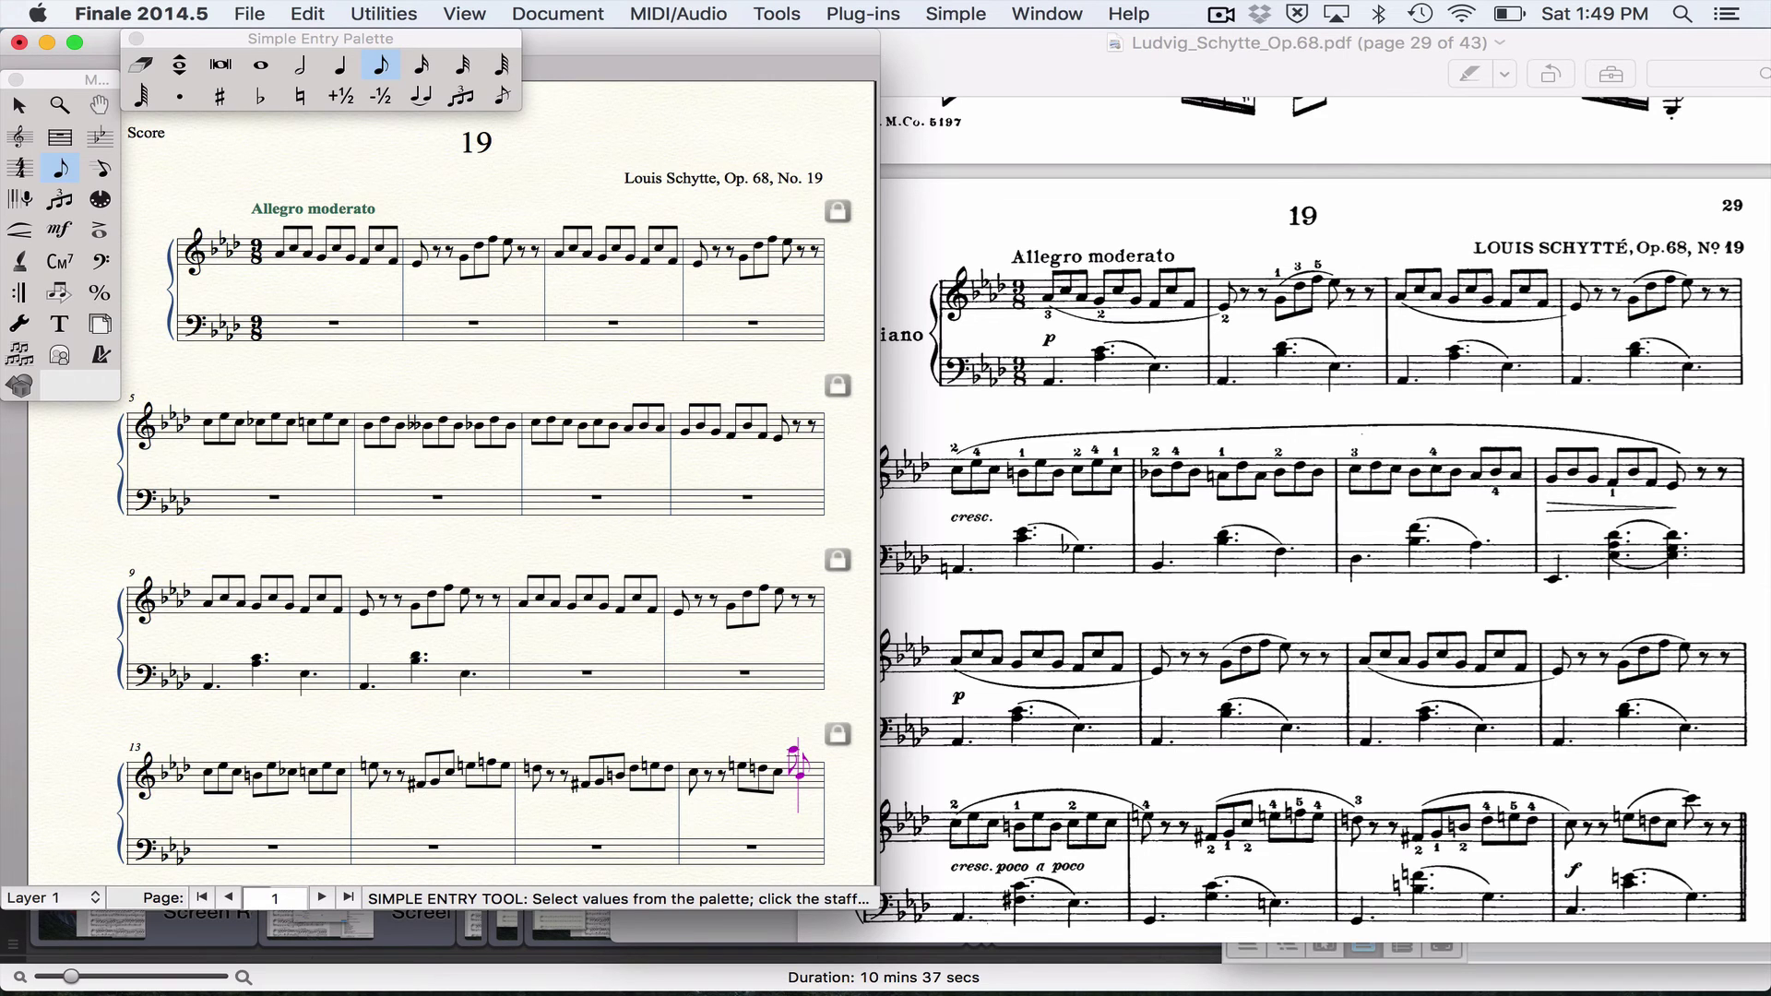
pyautogui.press('Return')
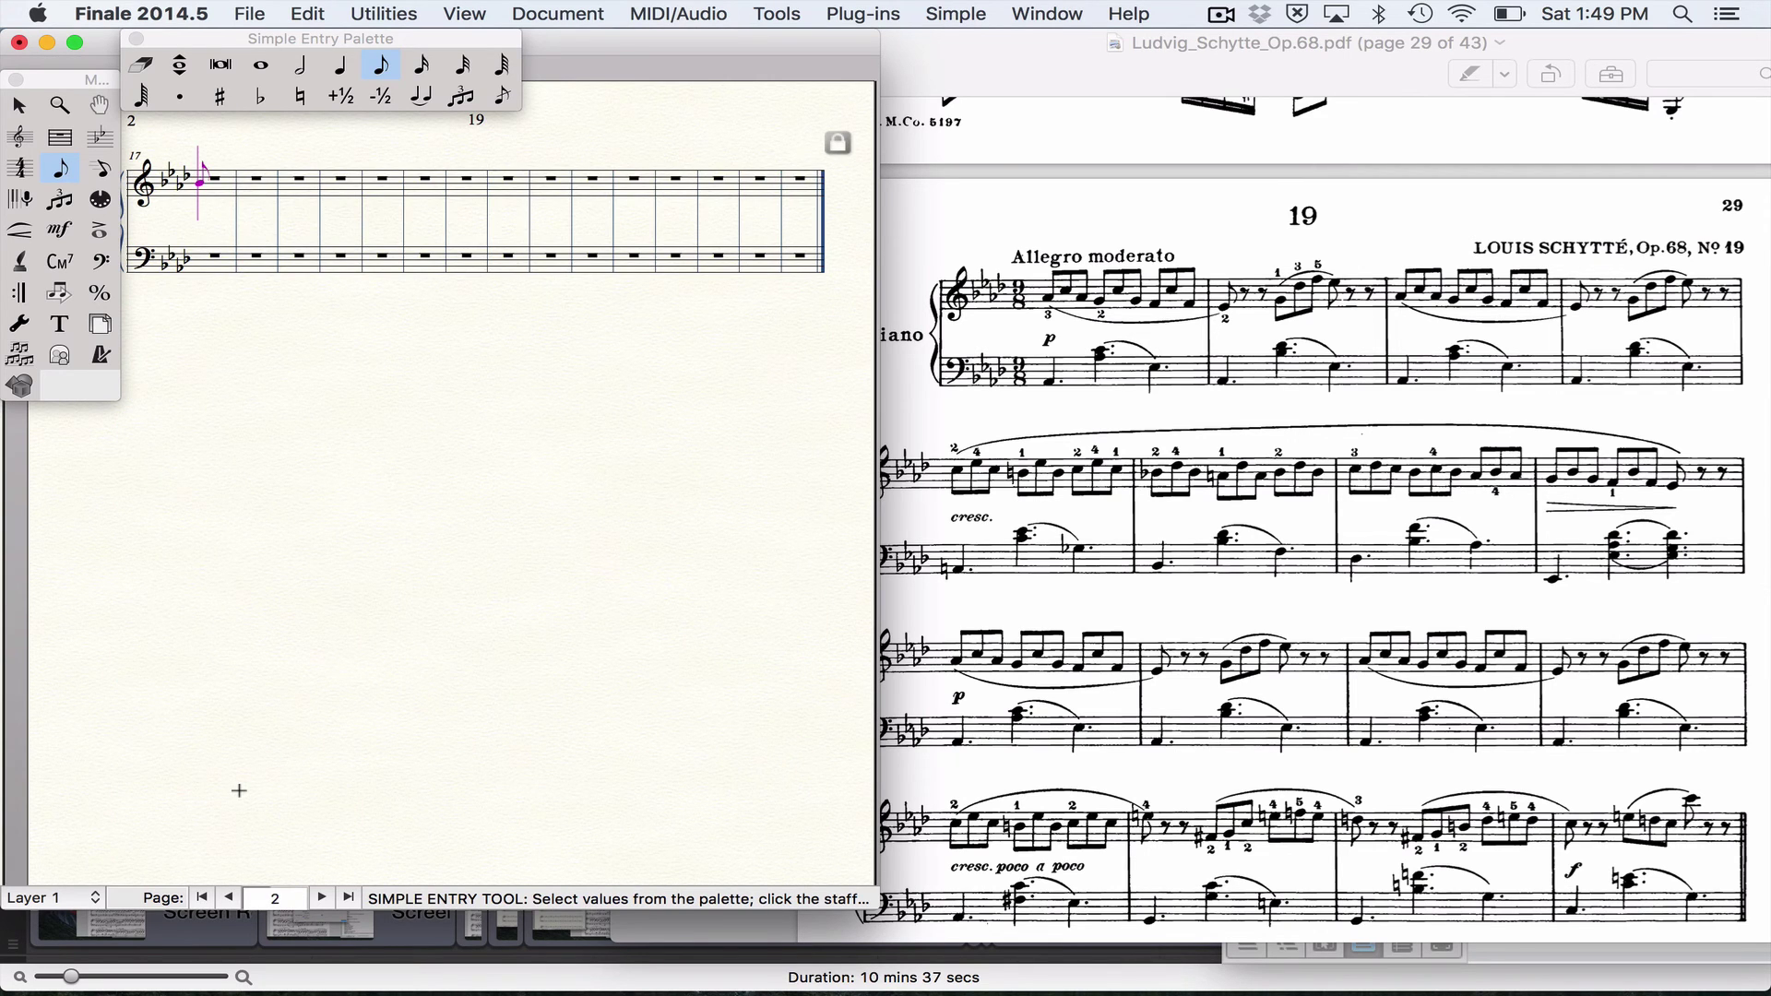
# Switch back to Page View with Cmd+E to show the full score page.
pyautogui.press('super+e')
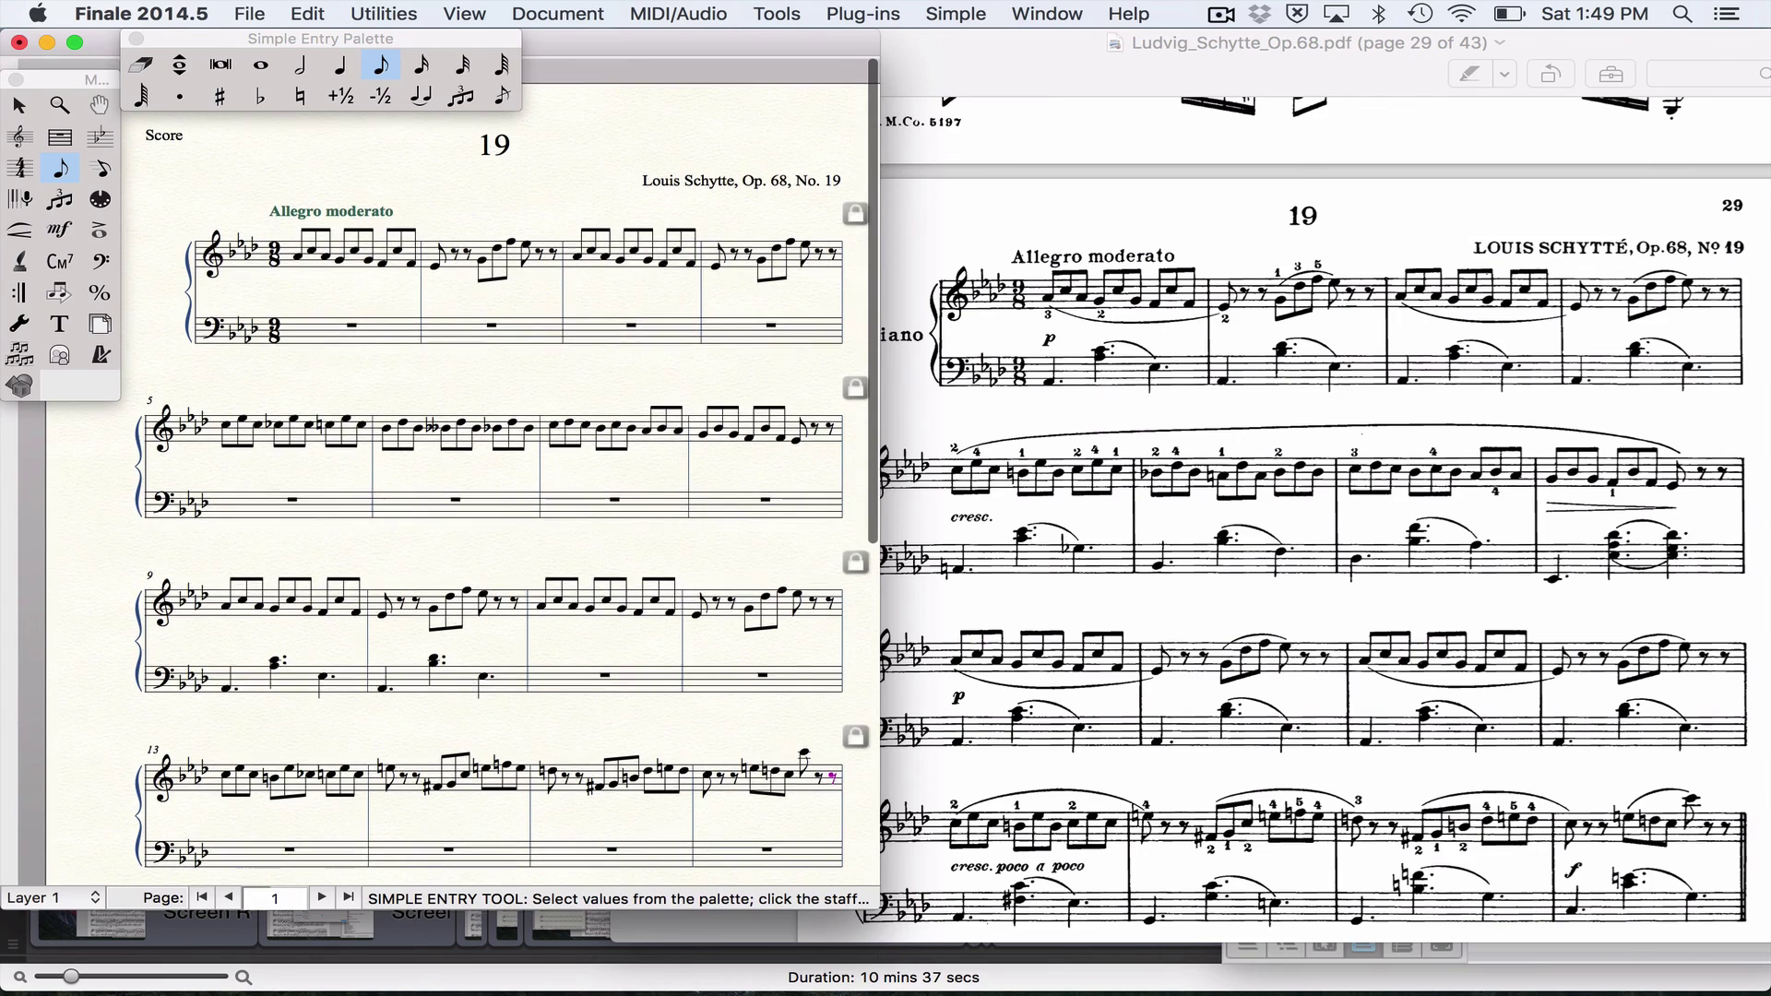